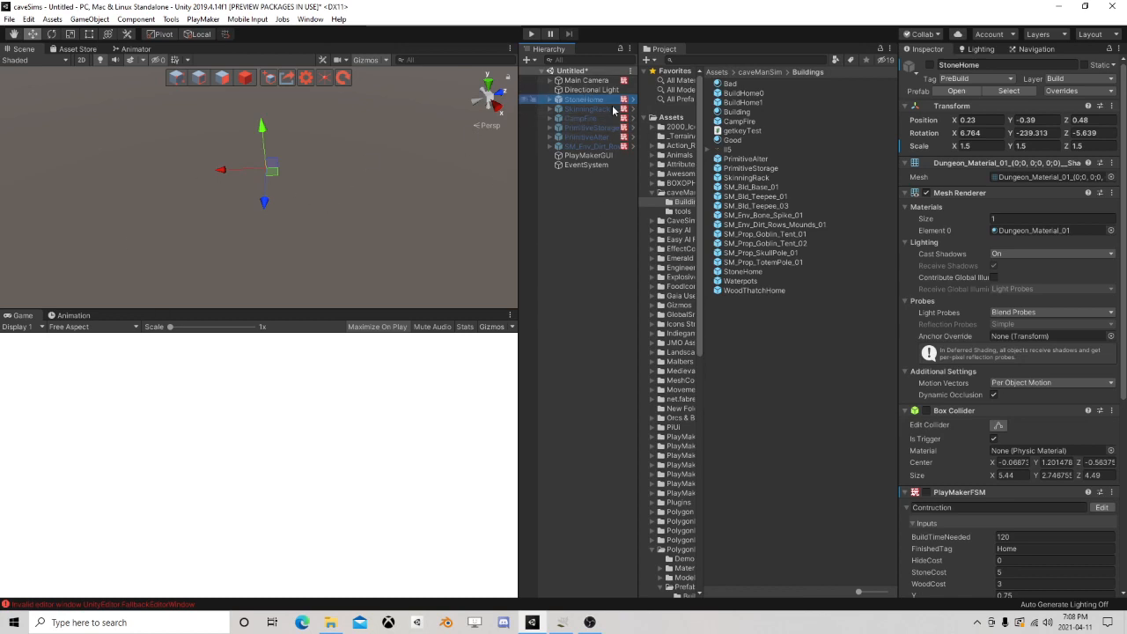
# Examine the Main Camera's position, orthographic projection and view volume in the scene.
pyautogui.keyDown('alt'); pyautogui.moveTo(370, 203); pyautogui.dragTo(460, 146); pyautogui.keyUp('alt')
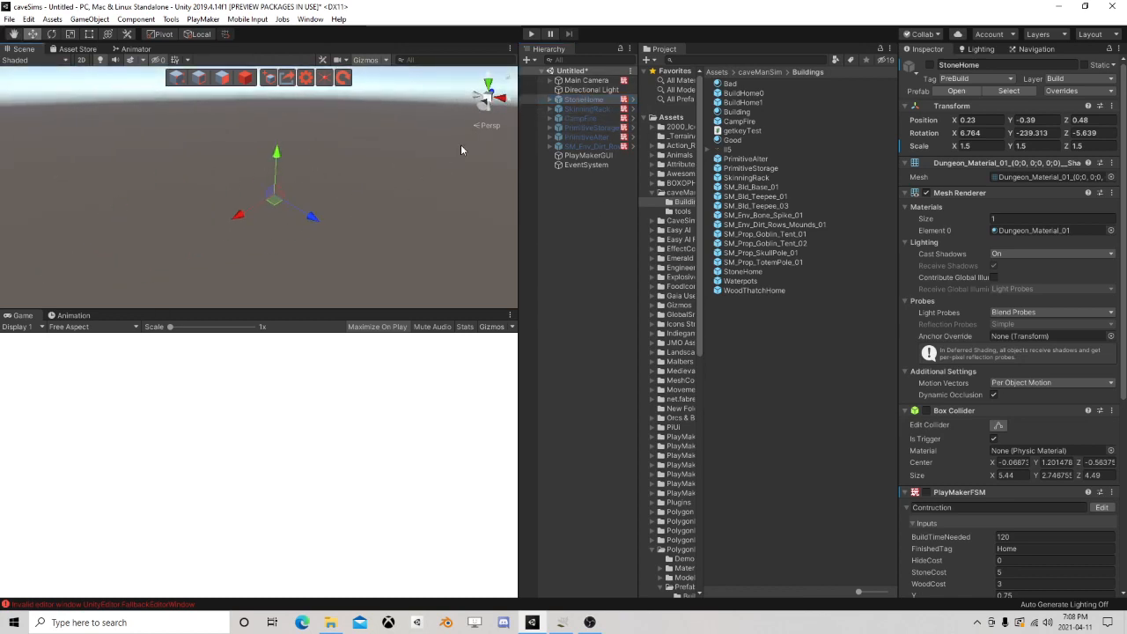
pyautogui.click(585, 81)
pyautogui.moveTo(159, 182); pyautogui.dragTo(64, 207, button='right')
pyautogui.scroll(3, 236, 181)
pyautogui.moveTo(306, 181); pyautogui.dragTo(87, 205, button='middle')
pyautogui.scroll(2, 298, 186)
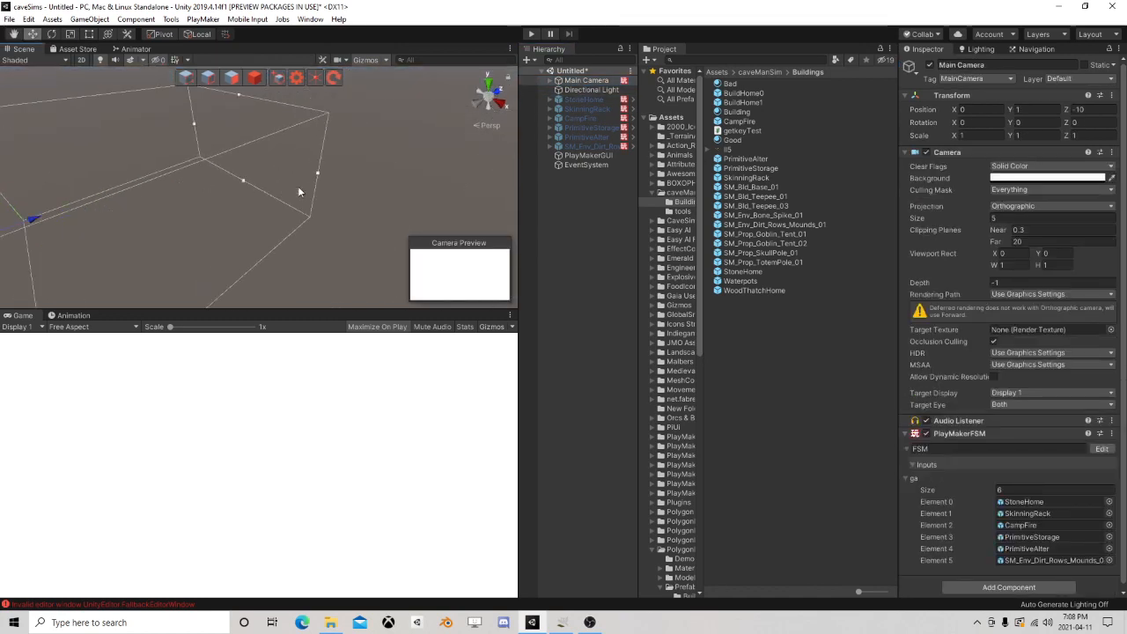
pyautogui.moveTo(298, 186); pyautogui.dragTo(222, 171, button='right')
pyautogui.moveTo(222, 172); pyautogui.dragTo(271, 177, button='middle')
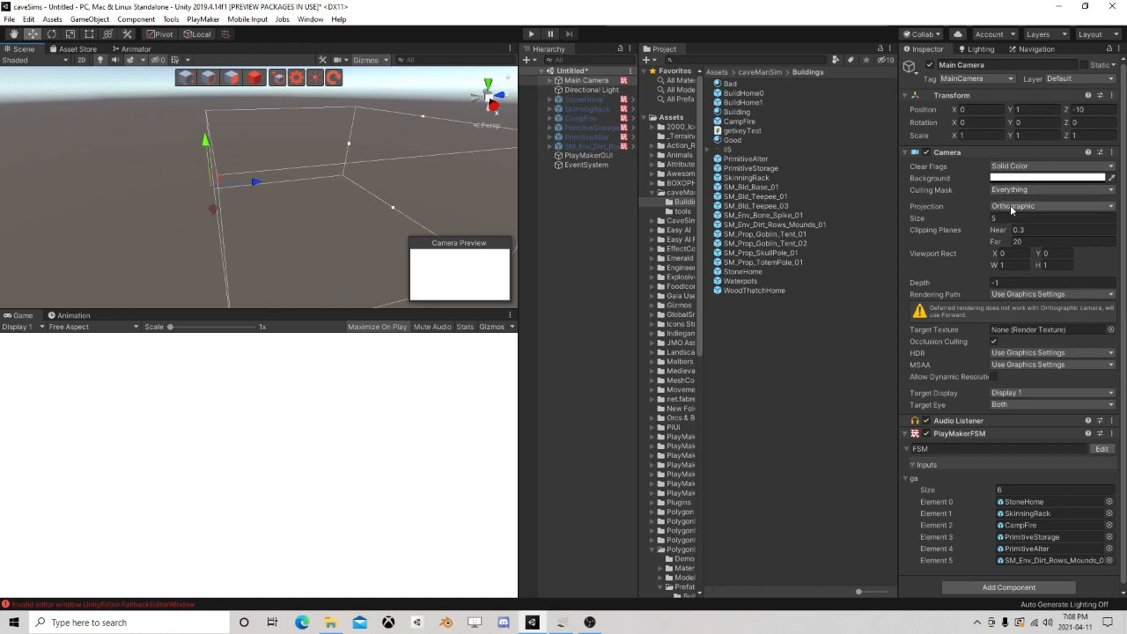
# Temporarily activate StoneHome to check how the camera frames it, and deactivate it again.
pyautogui.click(579, 100)
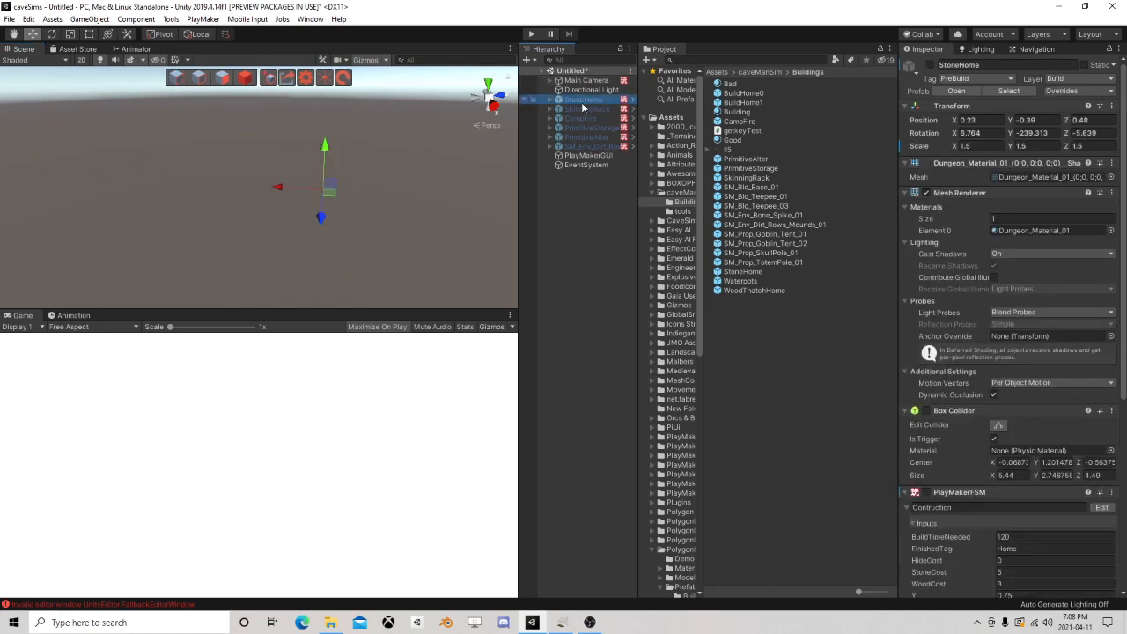
pyautogui.click(932, 67)
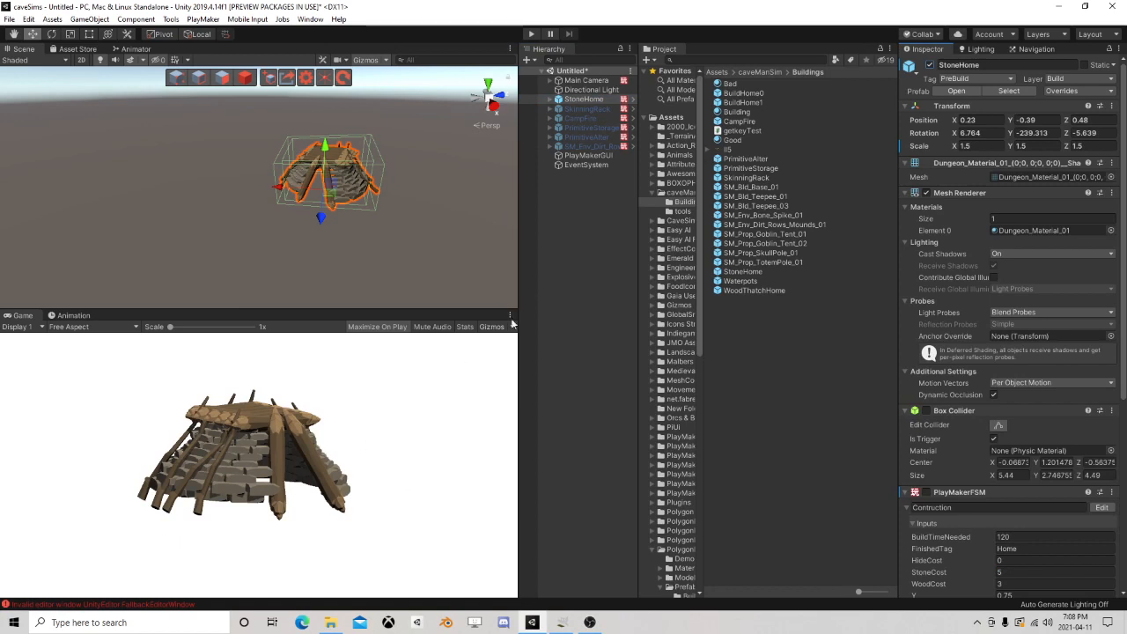
pyautogui.click(581, 101)
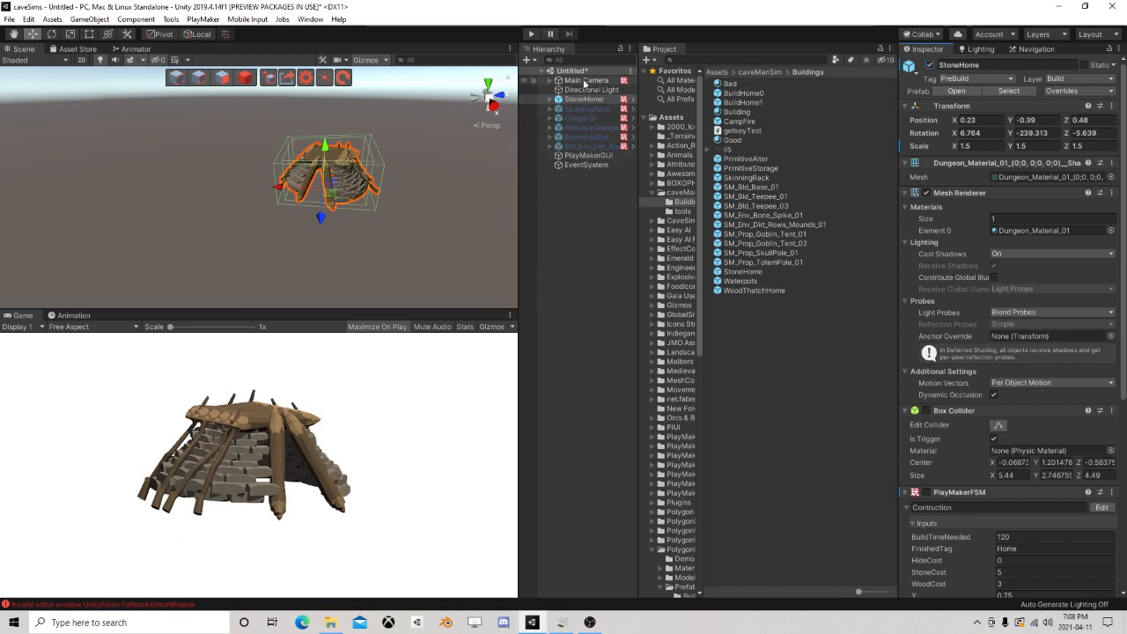
pyautogui.click(930, 65)
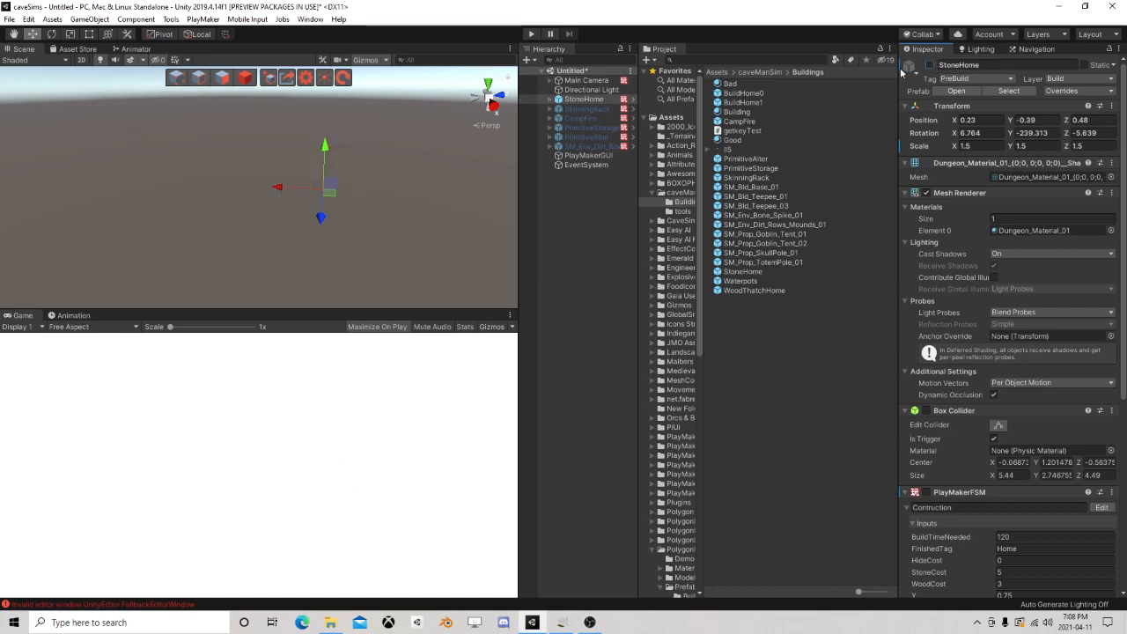
# Inspect the settings of the two point lights parented to the Main Camera.
pyautogui.click(550, 81)
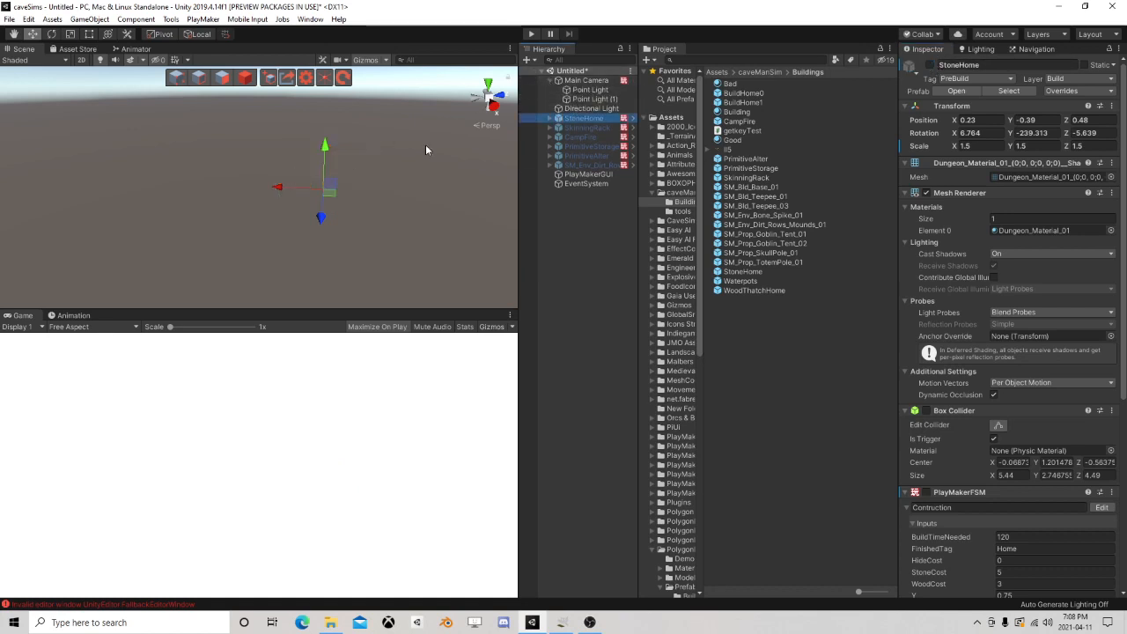
pyautogui.click(588, 90)
pyautogui.click(587, 99)
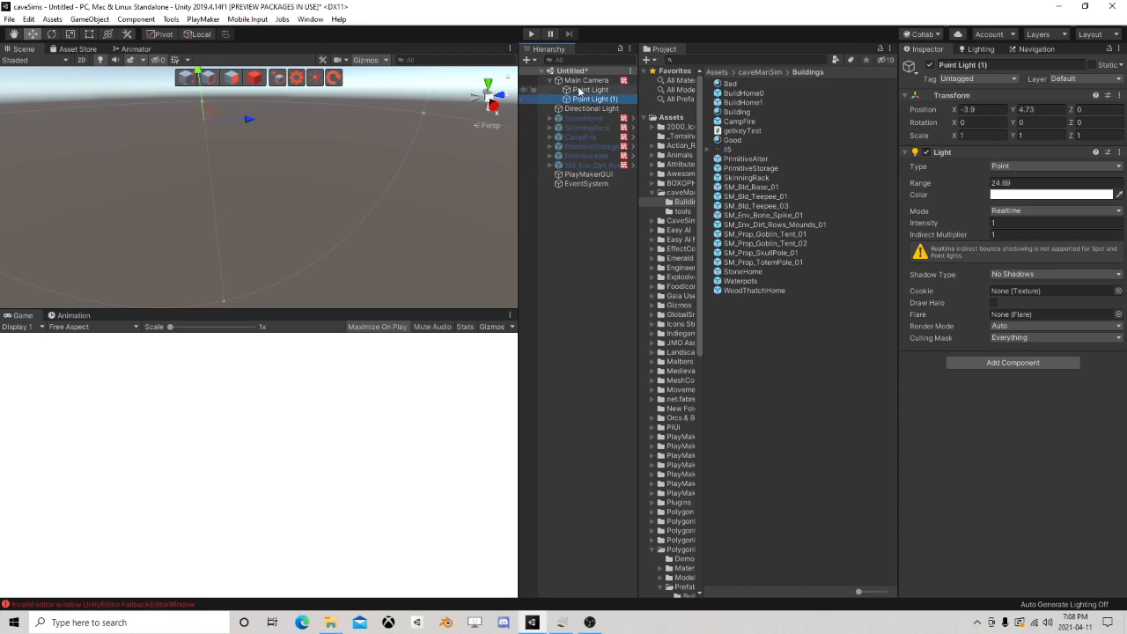
pyautogui.click(588, 90)
pyautogui.click(557, 81)
pyautogui.click(552, 81)
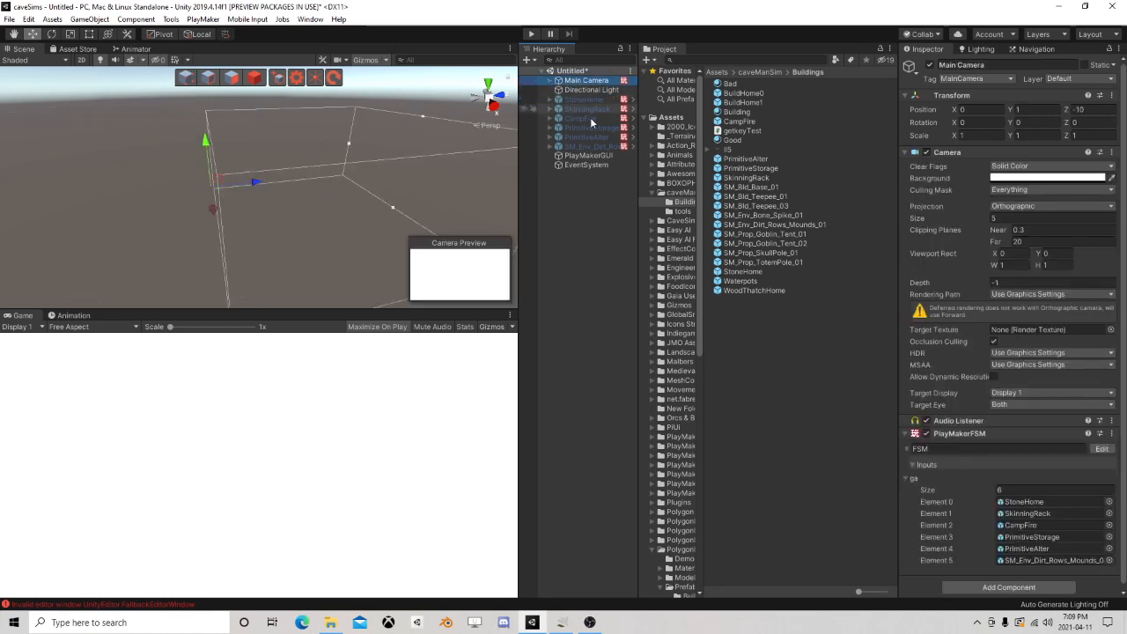
pyautogui.click(589, 99)
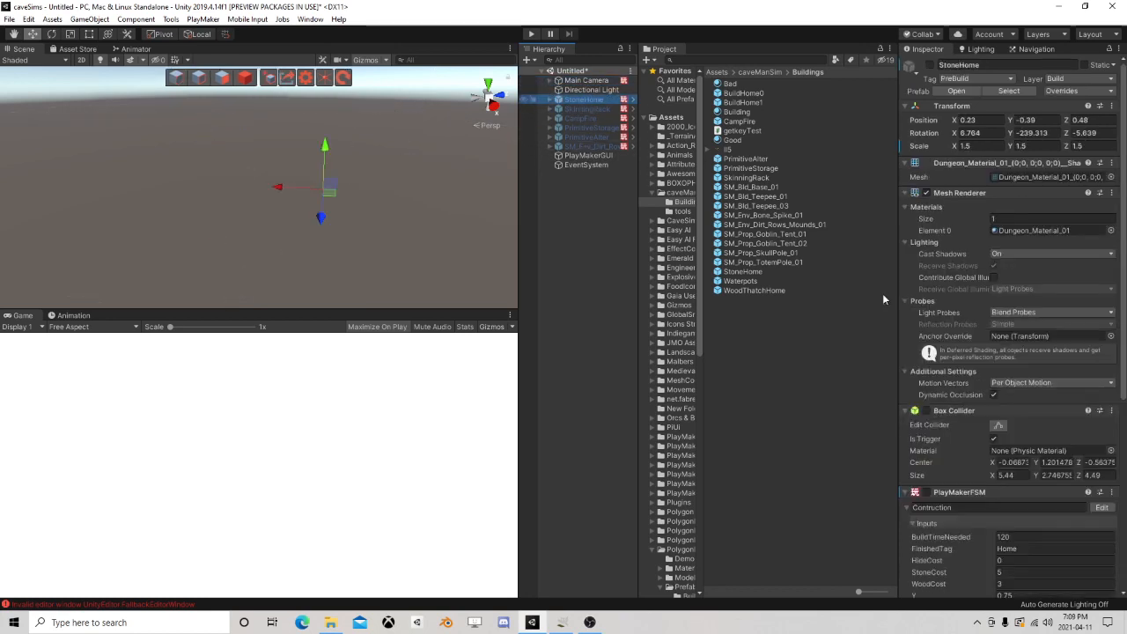
# Open the Main Camera's PlayMaker FSM for editing and move State 1 farther away from State 2 in the graph.
pyautogui.click(581, 80)
pyautogui.scroll(-1, 965, 374)
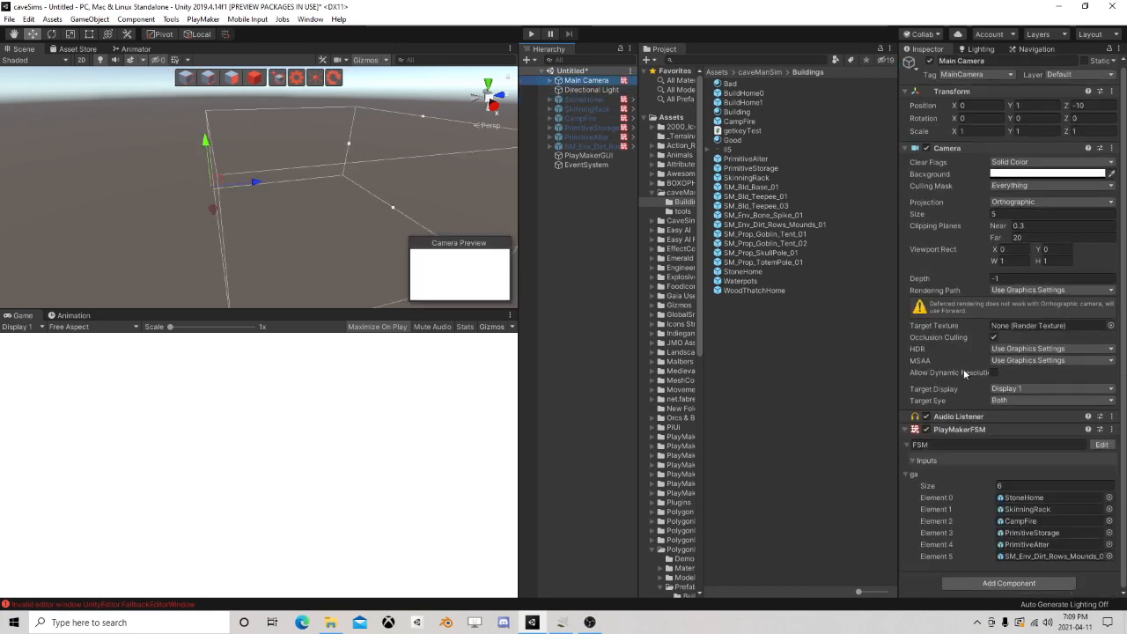
pyautogui.click(1102, 444)
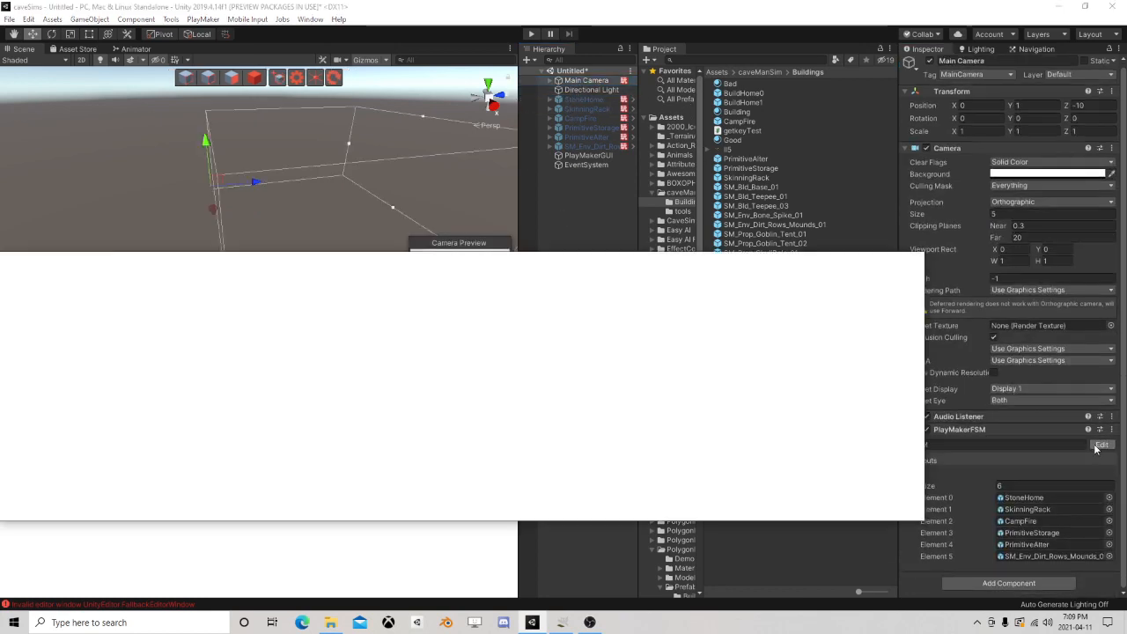
pyautogui.moveTo(558, 264); pyautogui.dragTo(739, 71)
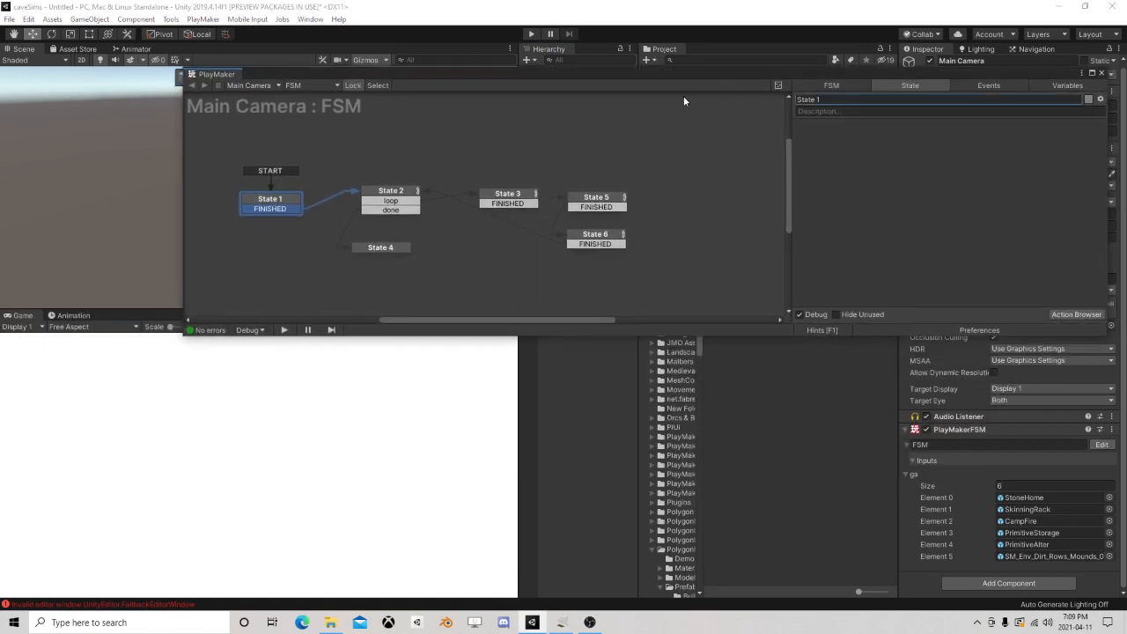
pyautogui.moveTo(288, 207); pyautogui.dragTo(250, 176)
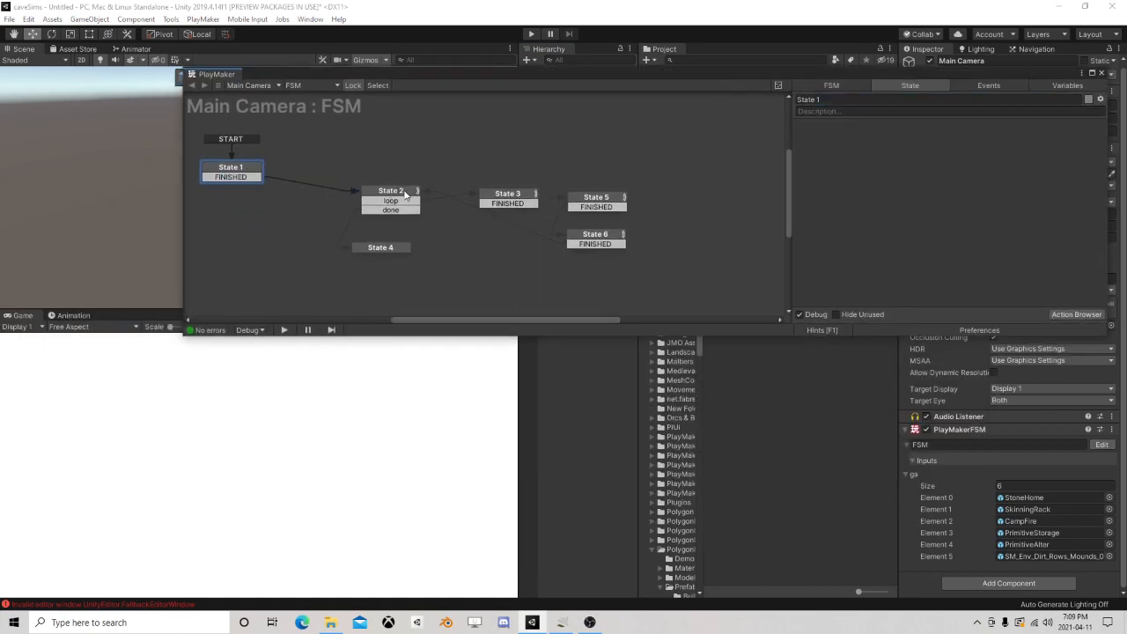
# Review the actions of States 2, 3, 5 and 6 in the Main Camera's FSM and close the FSM editor.
pyautogui.click(387, 196)
pyautogui.moveTo(858, 79); pyautogui.dragTo(768, 79)
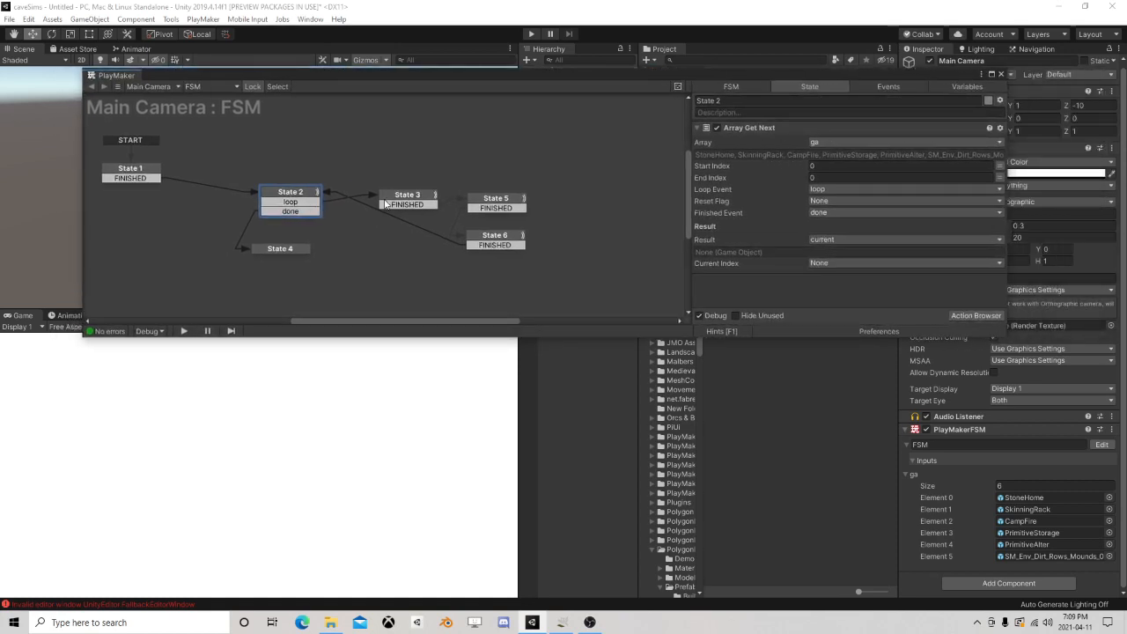
pyautogui.click(414, 198)
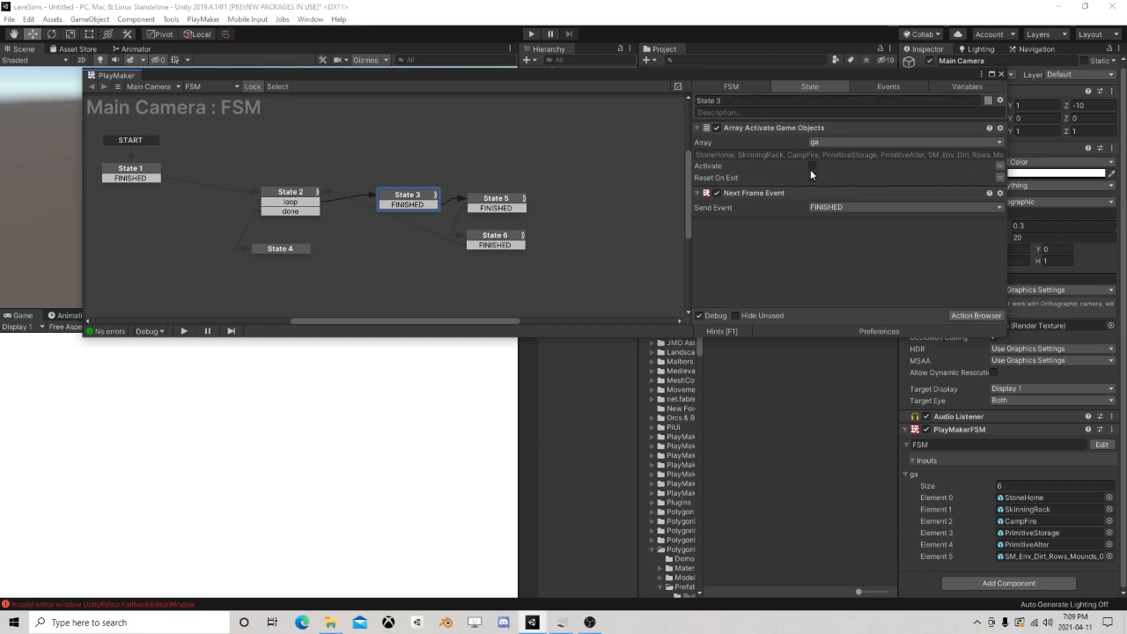
pyautogui.click(487, 201)
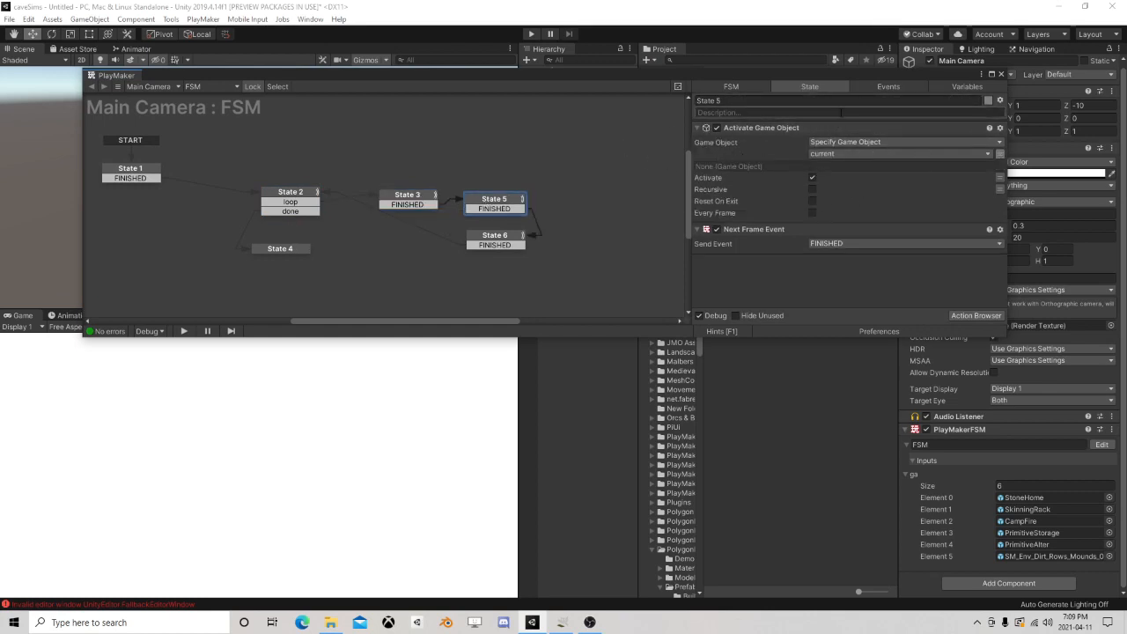
pyautogui.click(490, 241)
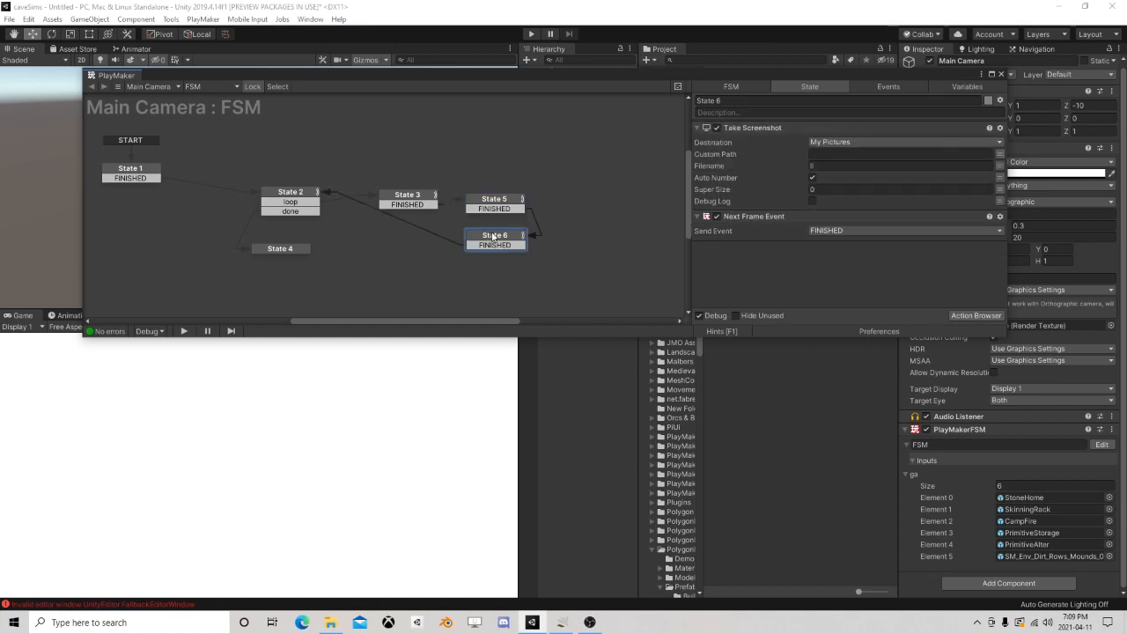
pyautogui.click(255, 257)
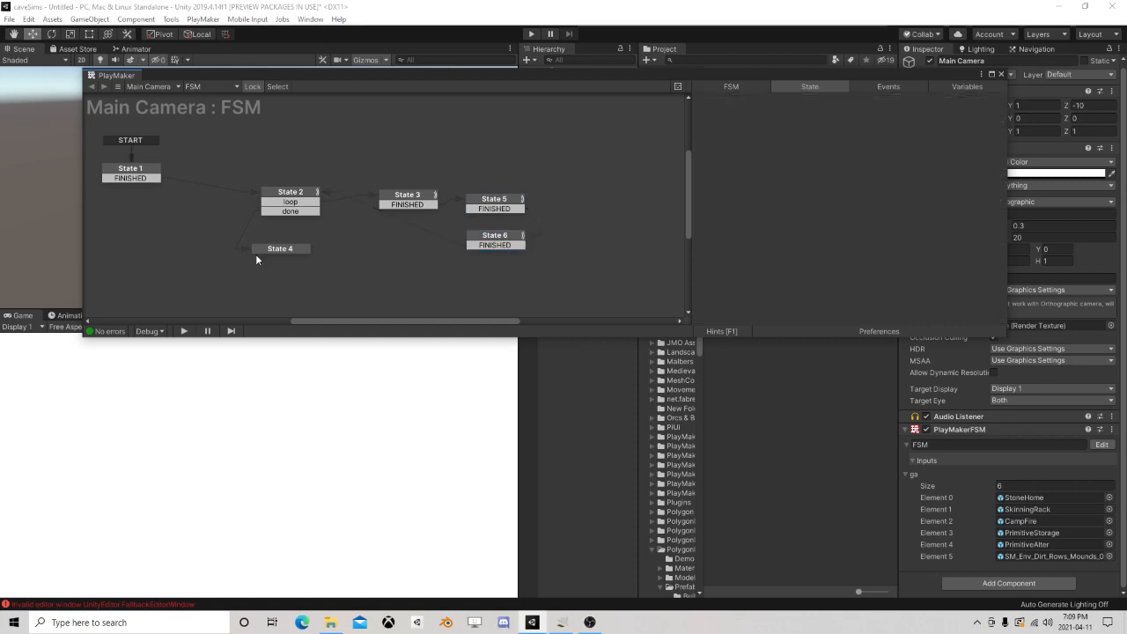
pyautogui.click(1001, 75)
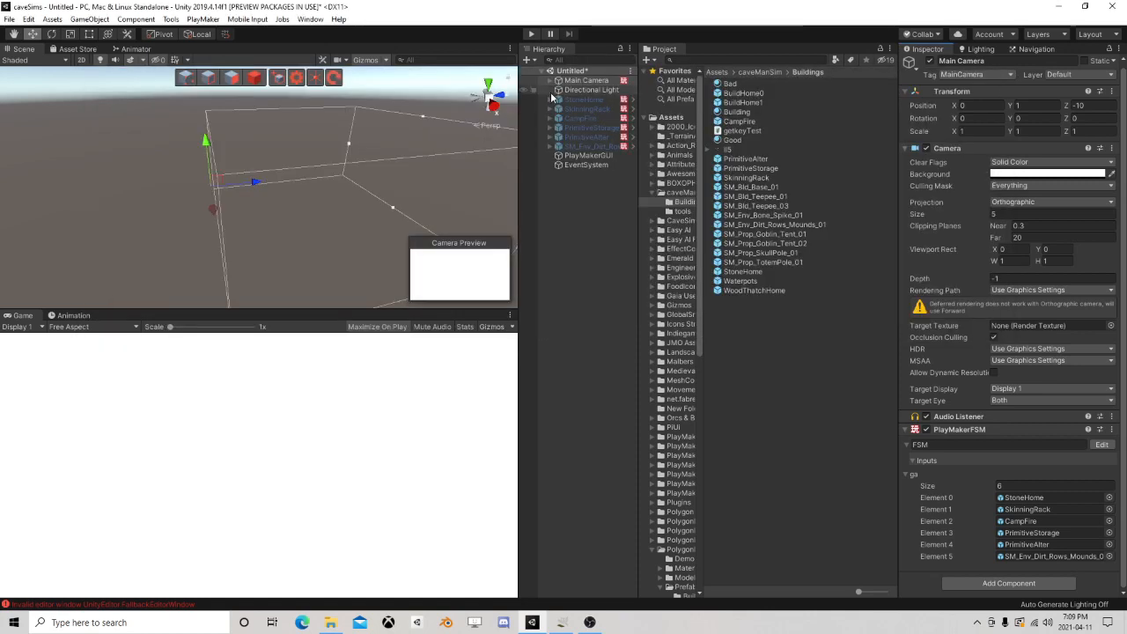
# Run the scene in play mode so the camera's FSM takes a screenshot of each building, and stop playing.
pyautogui.click(531, 35)
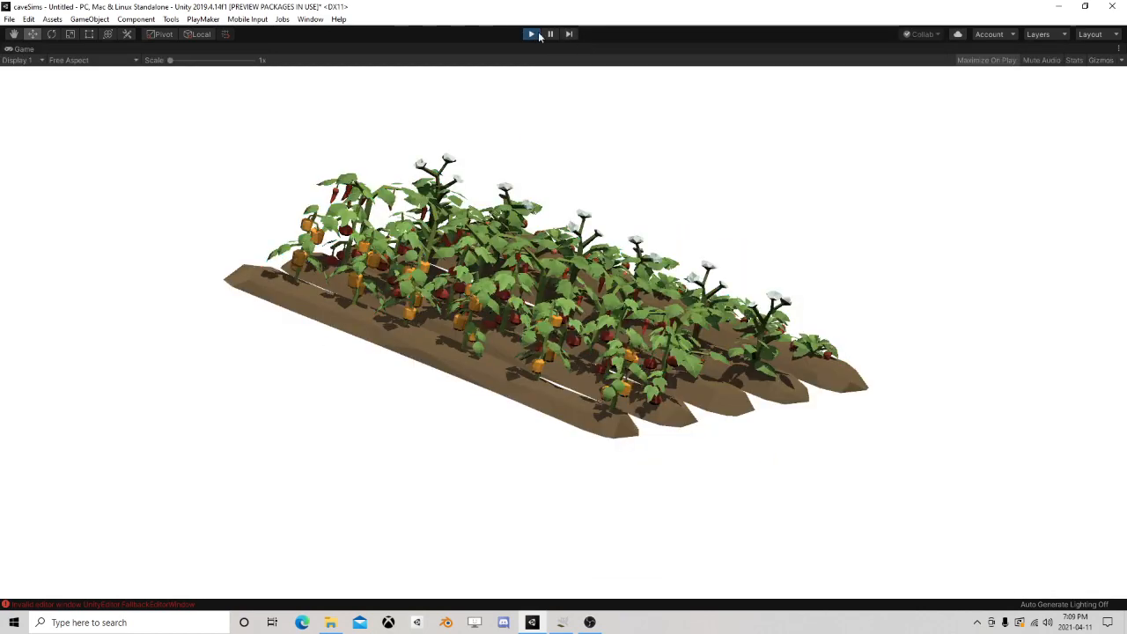
pyautogui.click(533, 34)
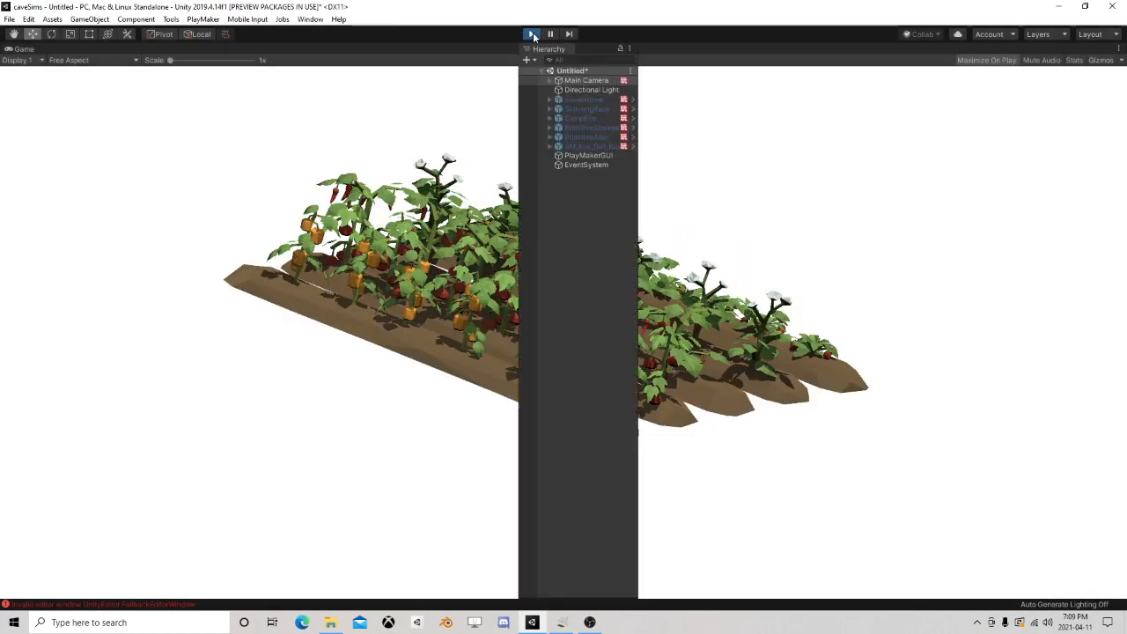
pyautogui.click(533, 33)
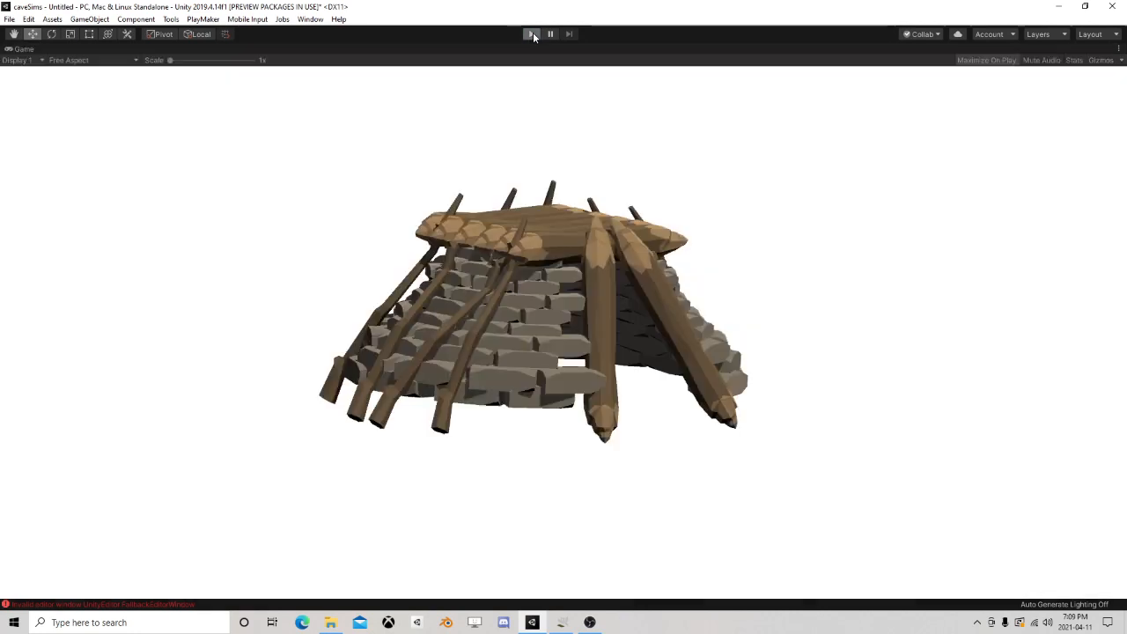
pyautogui.click(533, 34)
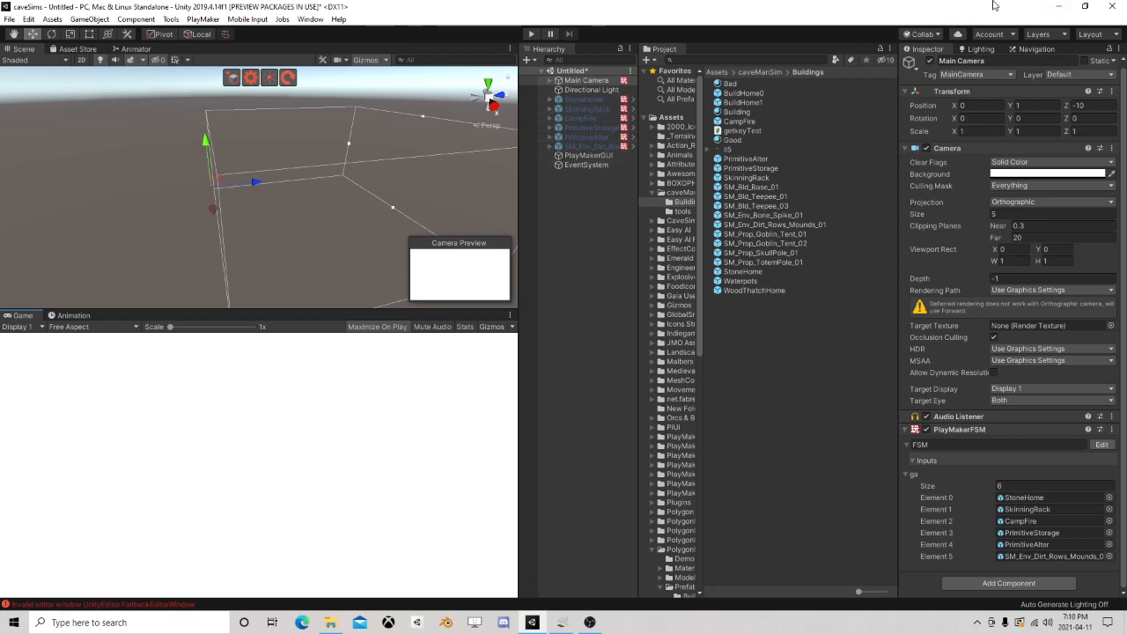
# Switch to the Pictures folder in File Explorer and look through the captured building screenshots.
pyautogui.click(1061, 7)
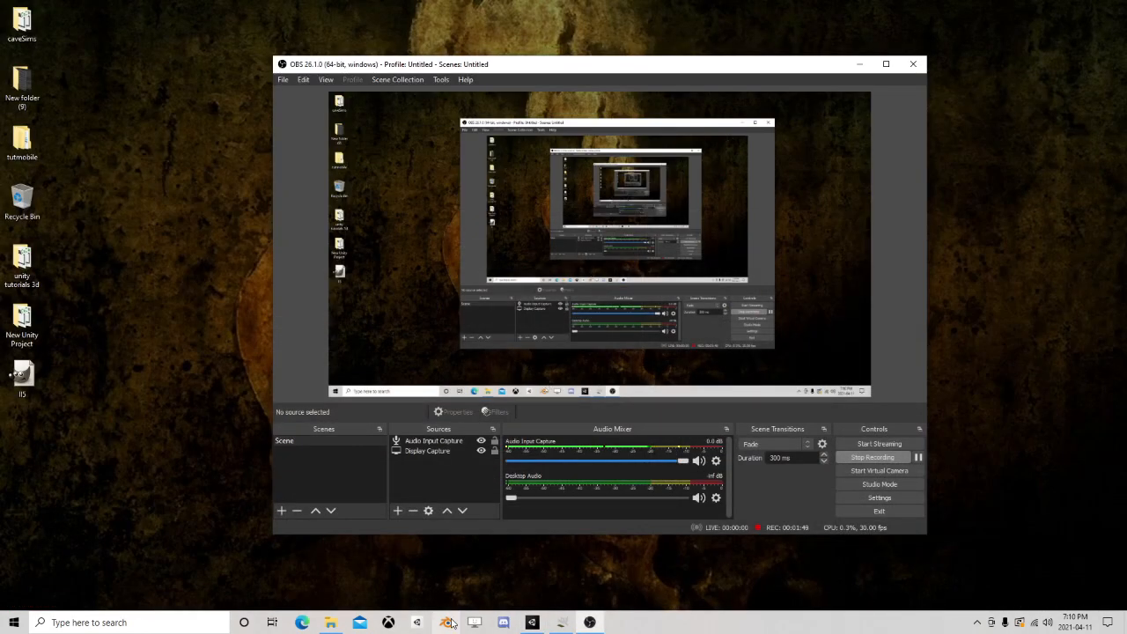
pyautogui.click(340, 625)
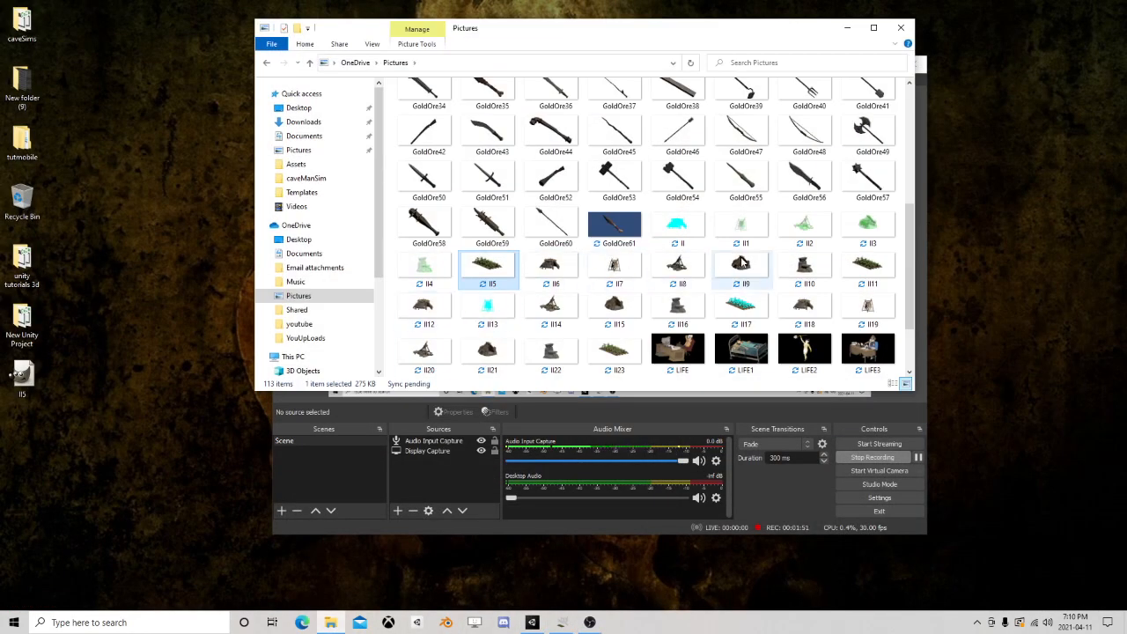
pyautogui.scroll(9, 607, 238)
pyautogui.scroll(-9, 607, 229)
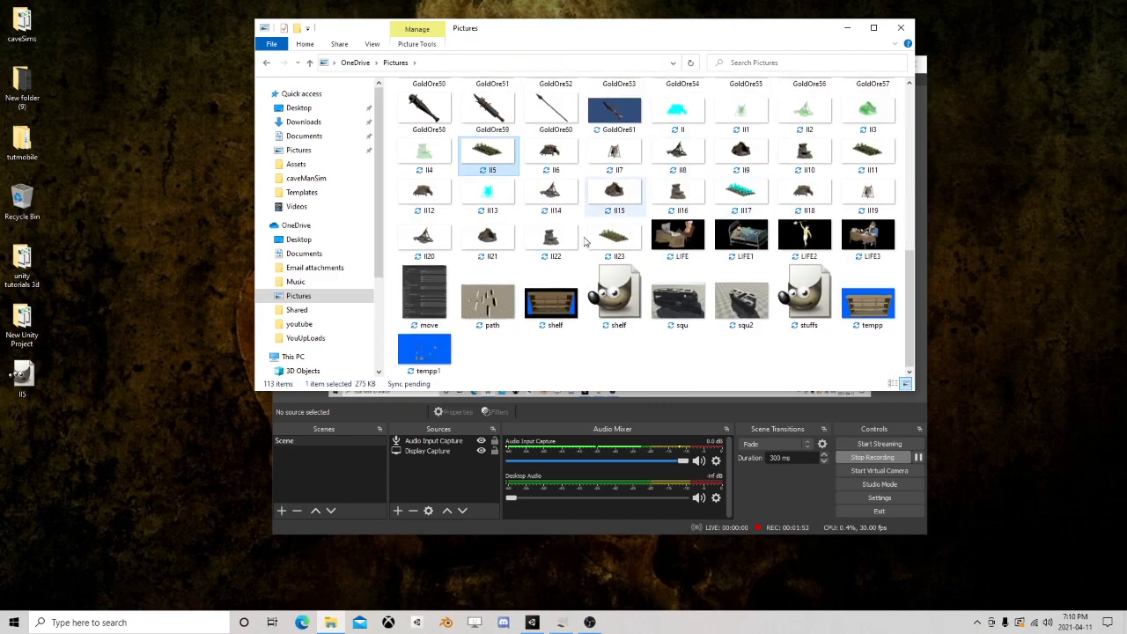
pyautogui.scroll(5, 622, 216)
pyautogui.scroll(-2, 622, 218)
pyautogui.scroll(-3, 620, 242)
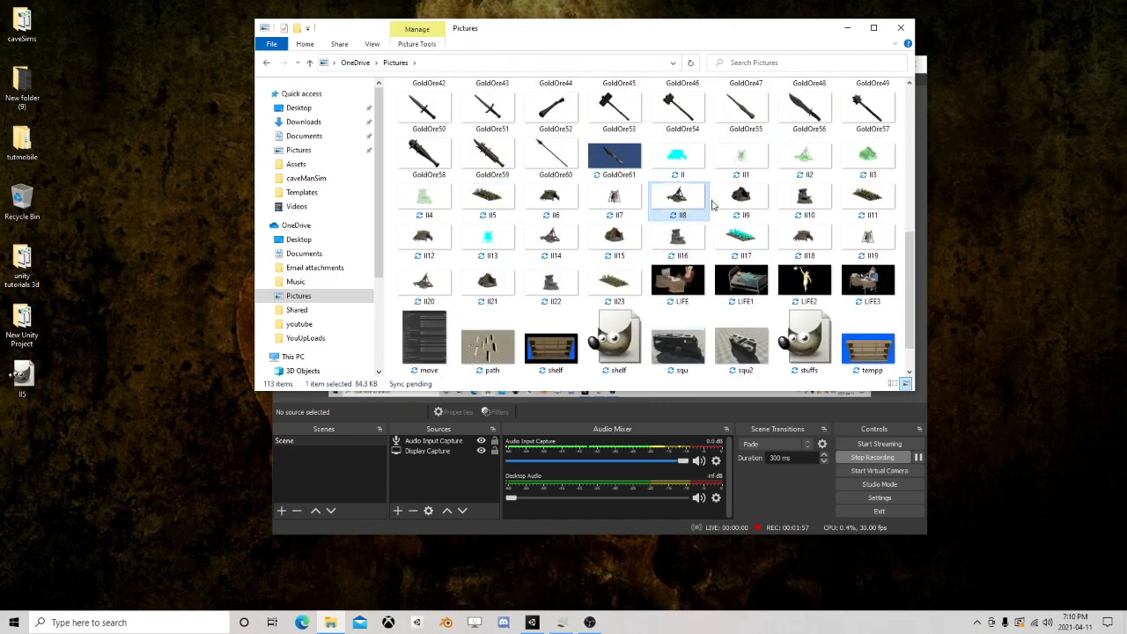
pyautogui.click(741, 198)
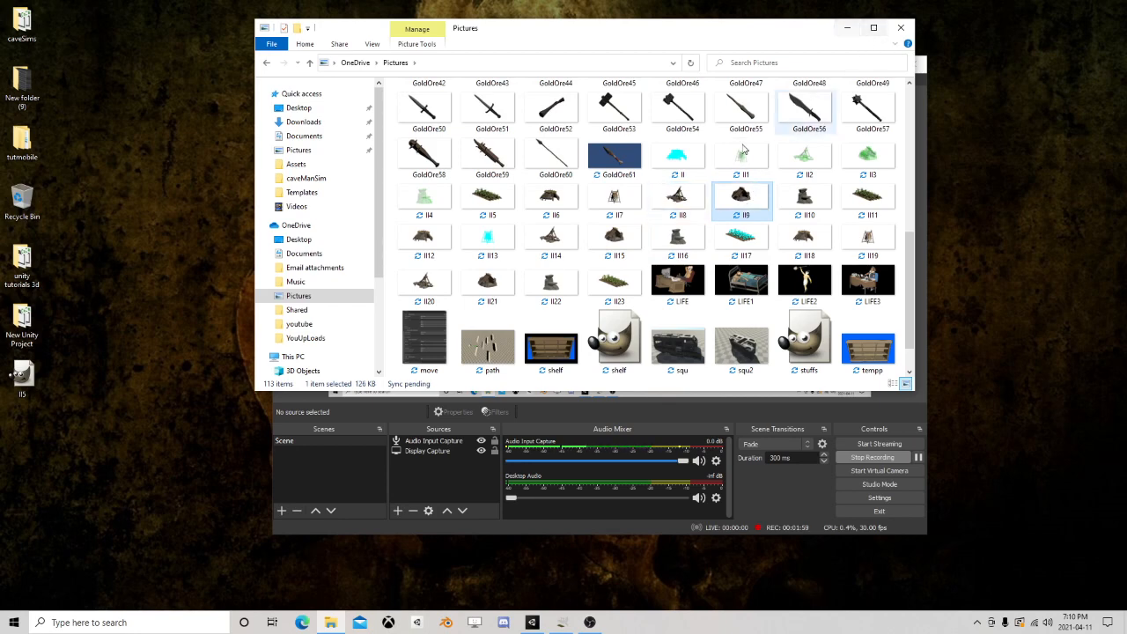
# Open the stone home screenshot II6 from the Pictures folder in GIMP.
pyautogui.click(546, 200)
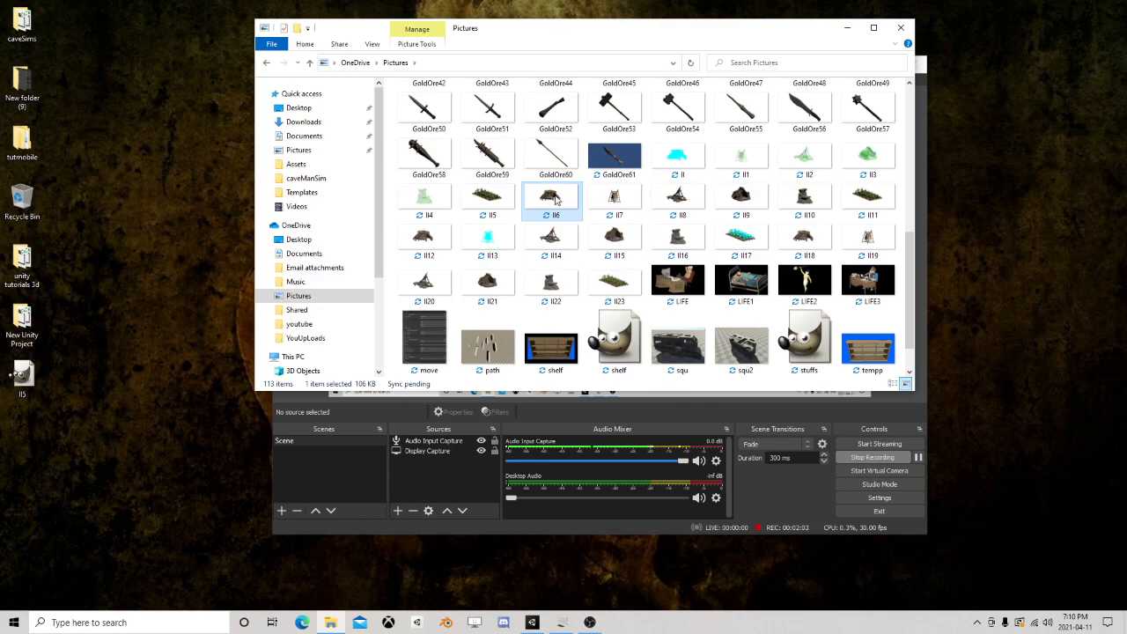
pyautogui.rightClick(555, 201)
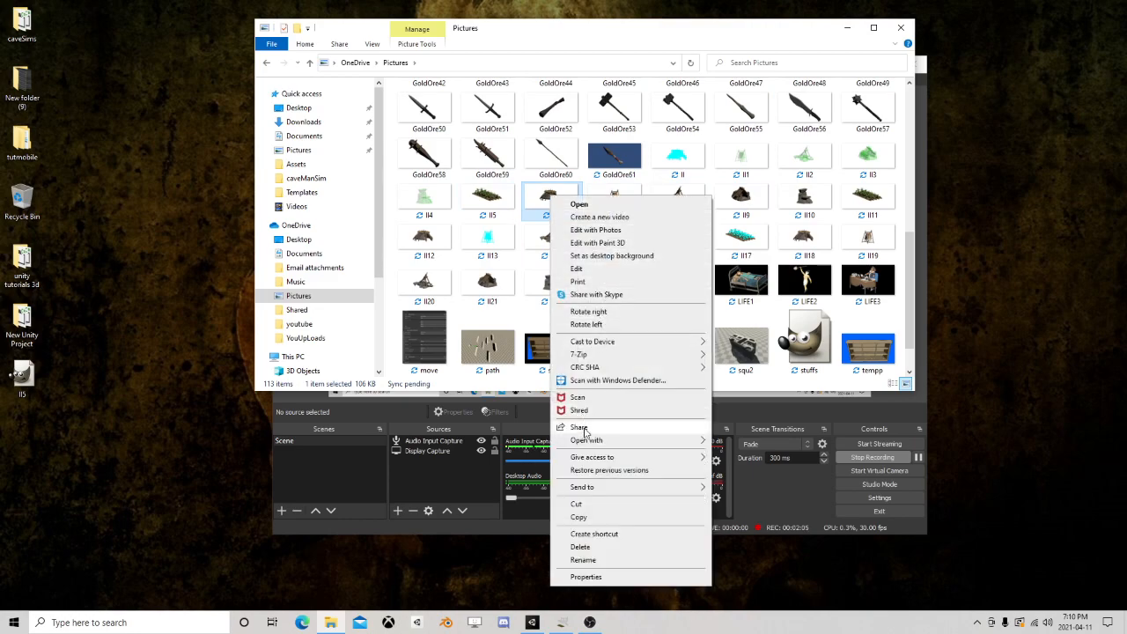
pyautogui.moveTo(587, 440)
pyautogui.click(741, 440)
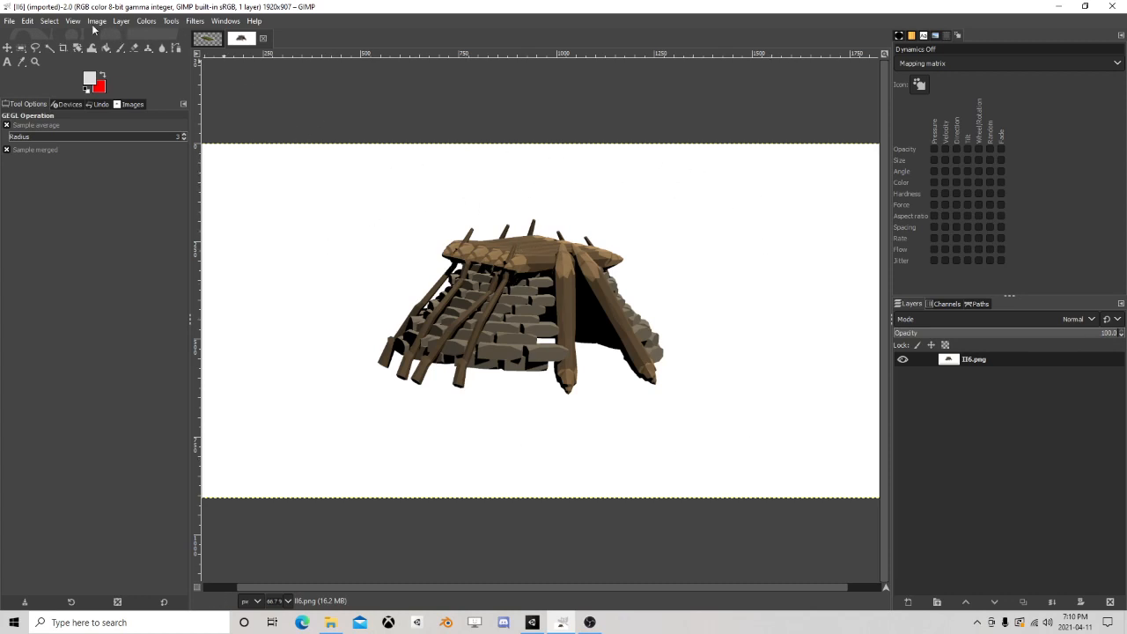
# Make the stone home image's white background transparent with Color to Alpha, setting the transparency and opacity thresholds to 0.
pyautogui.click(121, 21)
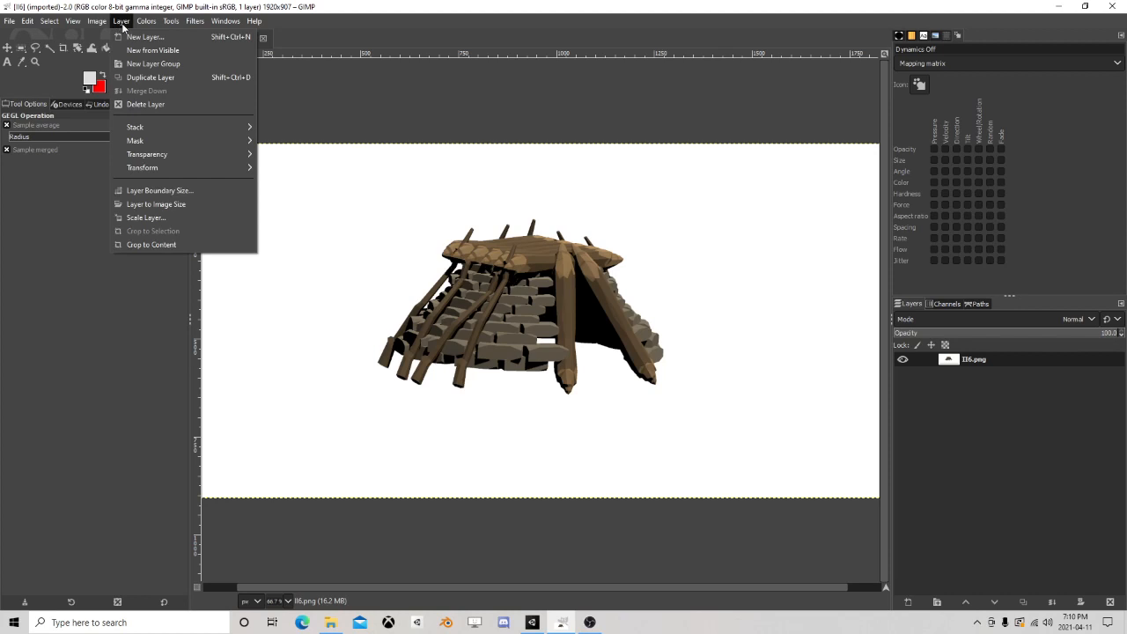
pyautogui.moveTo(158, 159)
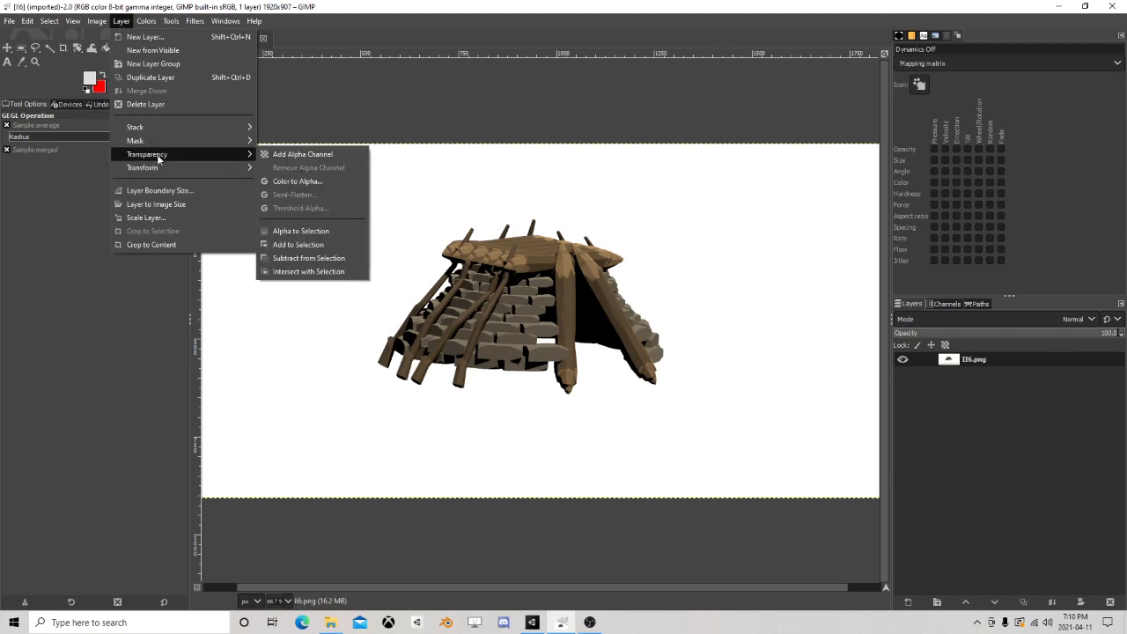
pyautogui.click(300, 181)
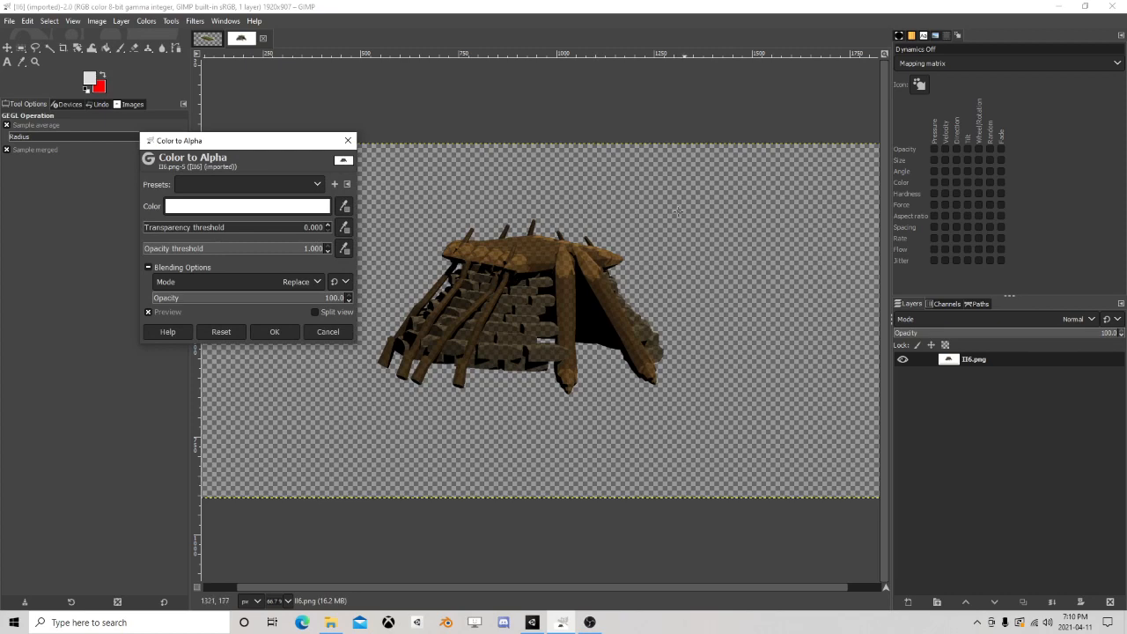
pyautogui.click(344, 206)
pyautogui.click(732, 205)
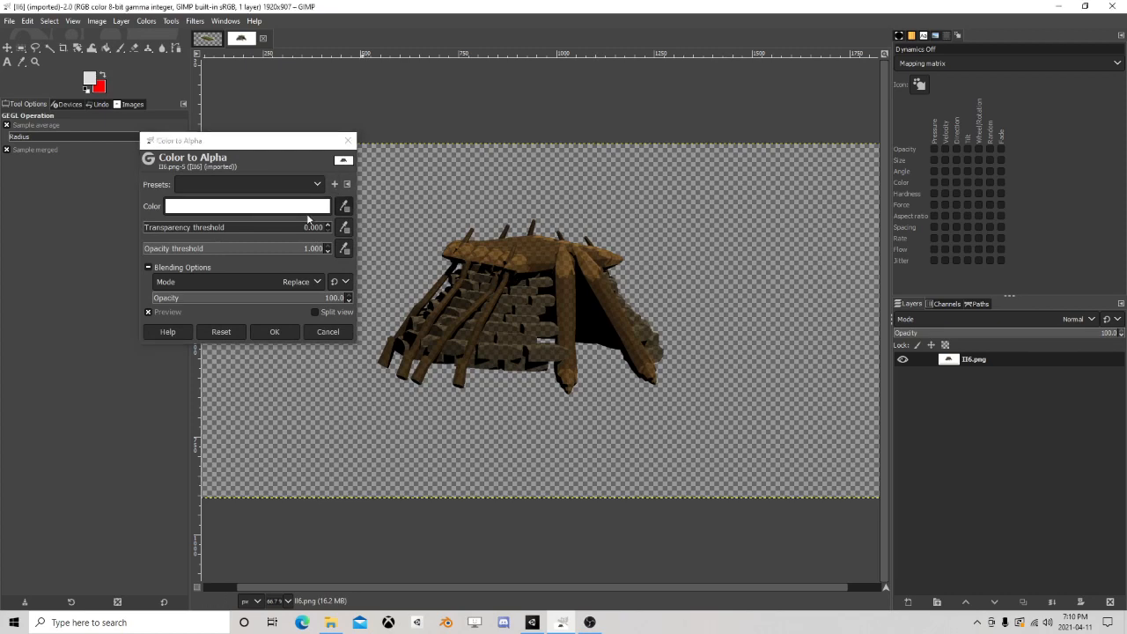
pyautogui.moveTo(178, 229); pyautogui.dragTo(11, 237)
pyautogui.moveTo(161, 252); pyautogui.dragTo(1, 256)
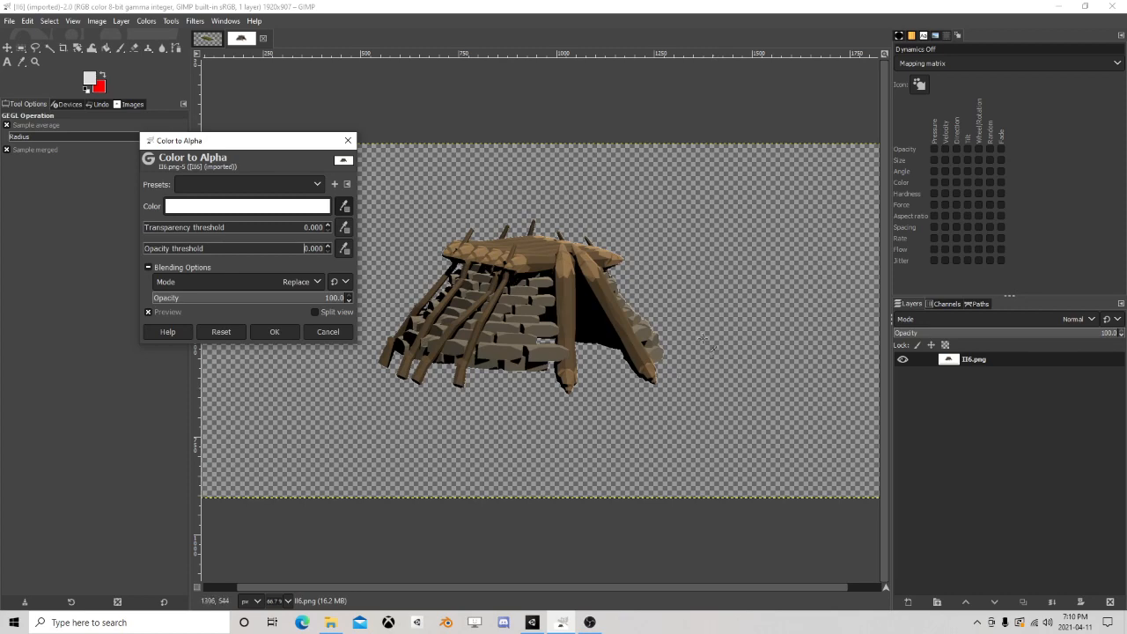
pyautogui.click(274, 331)
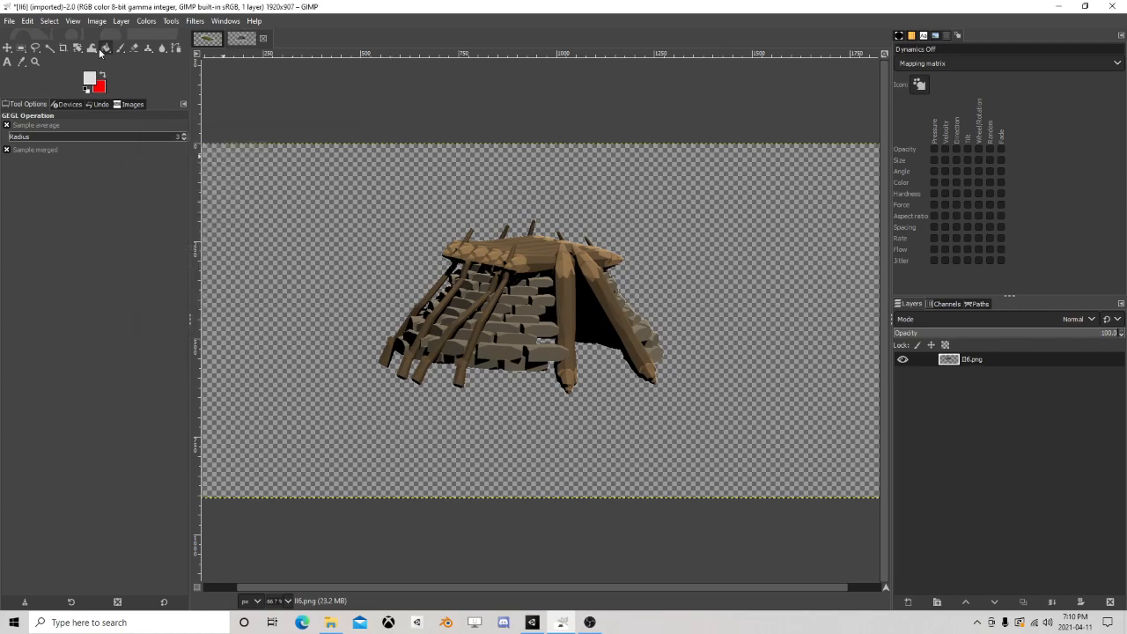
# Export the edited image as II6.psd to the Pictures folder.
pyautogui.click(10, 22)
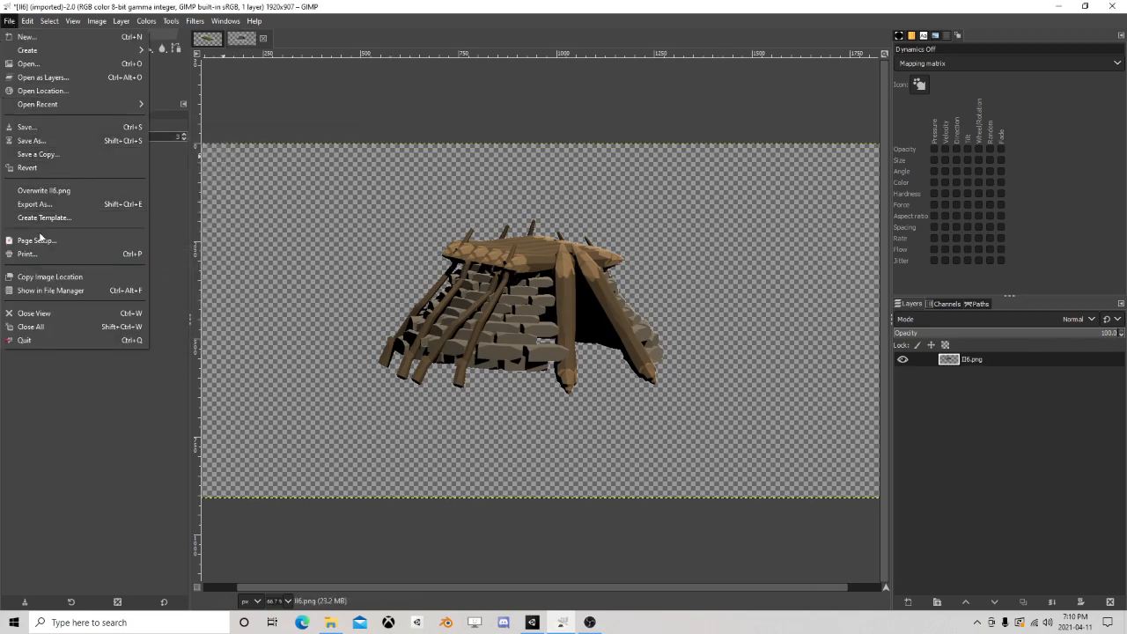
pyautogui.click(35, 205)
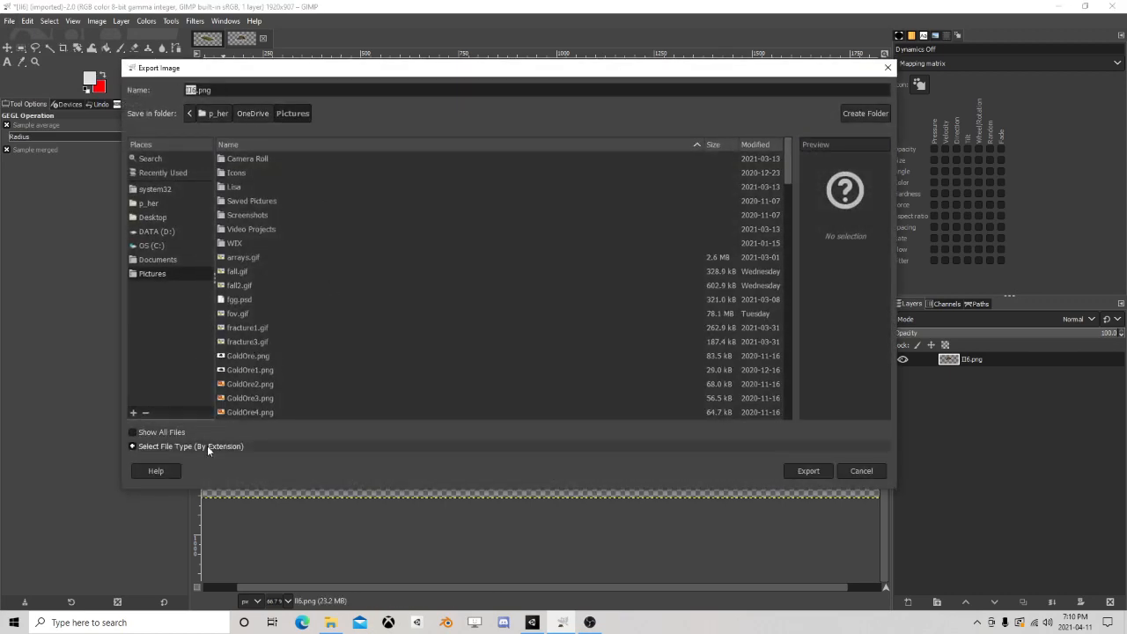
pyautogui.click(255, 447)
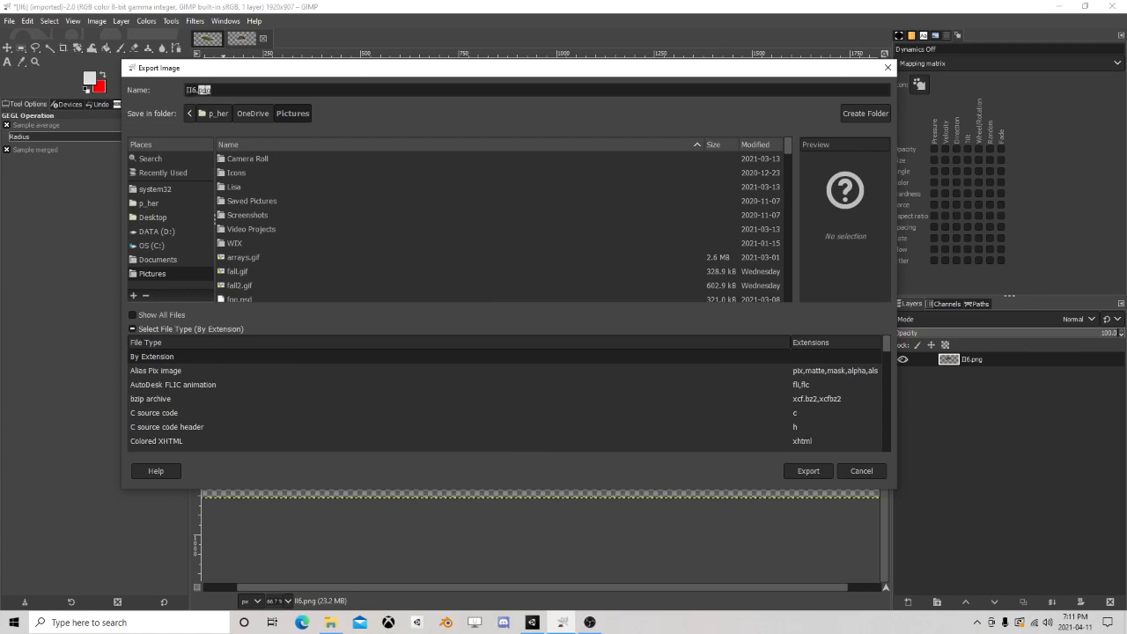
pyautogui.write('psd')
pyautogui.click(808, 471)
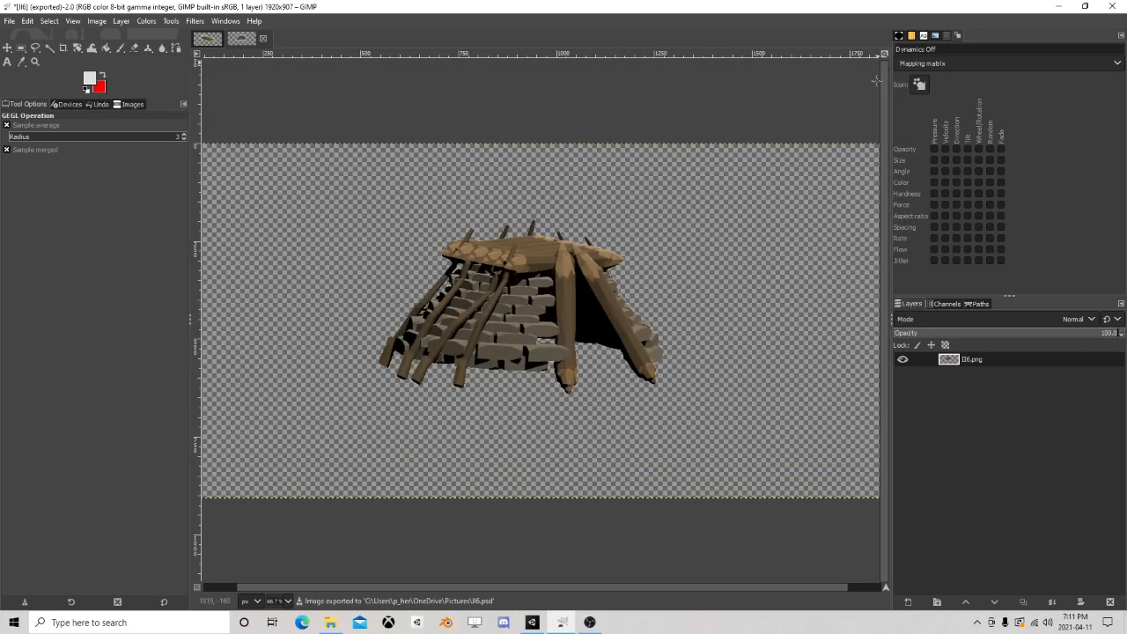
# Minimize GIMP and clear away the Pictures folder and recorder windows to show the desktop.
pyautogui.click(1058, 7)
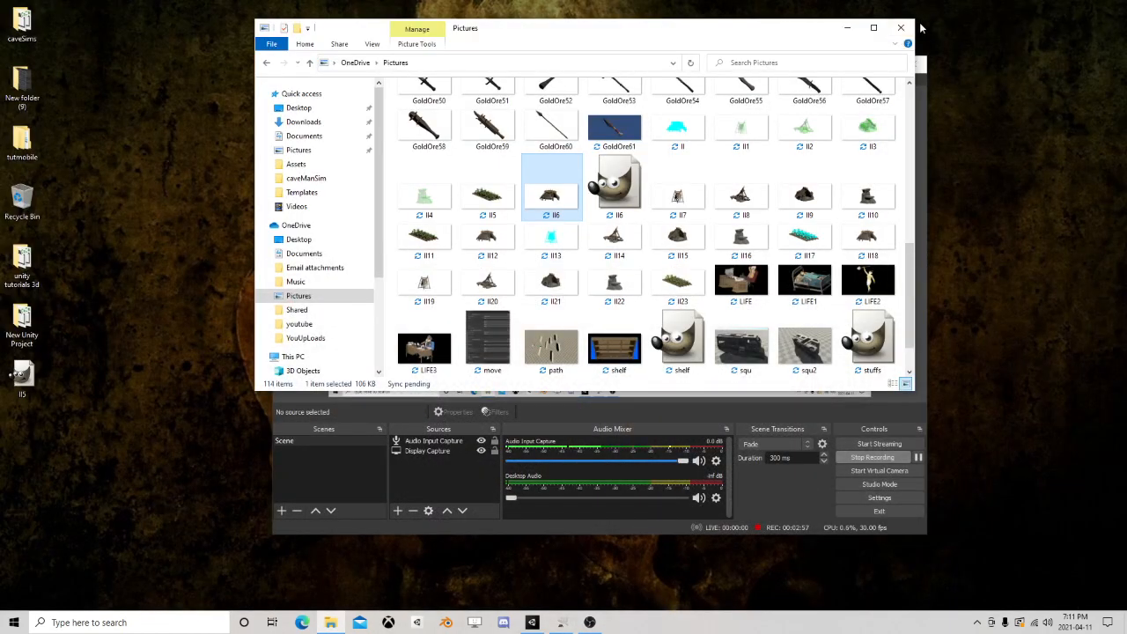
pyautogui.click(893, 30)
pyautogui.click(860, 63)
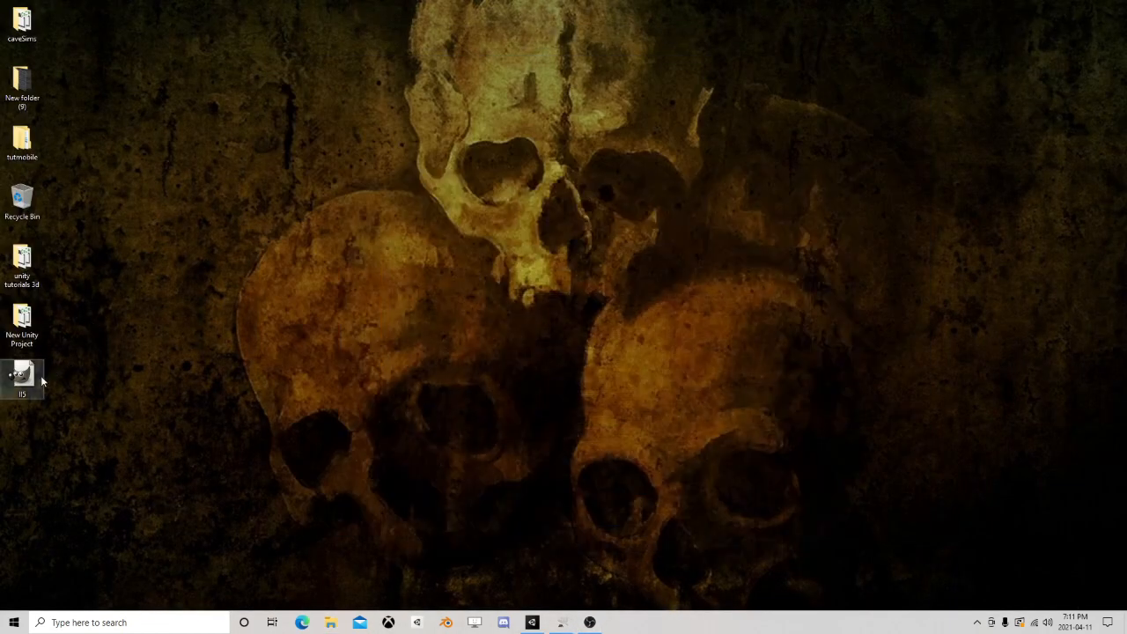
# Return to GIMP and export the image as II6.psd to the Desktop folder.
pyautogui.click(564, 622)
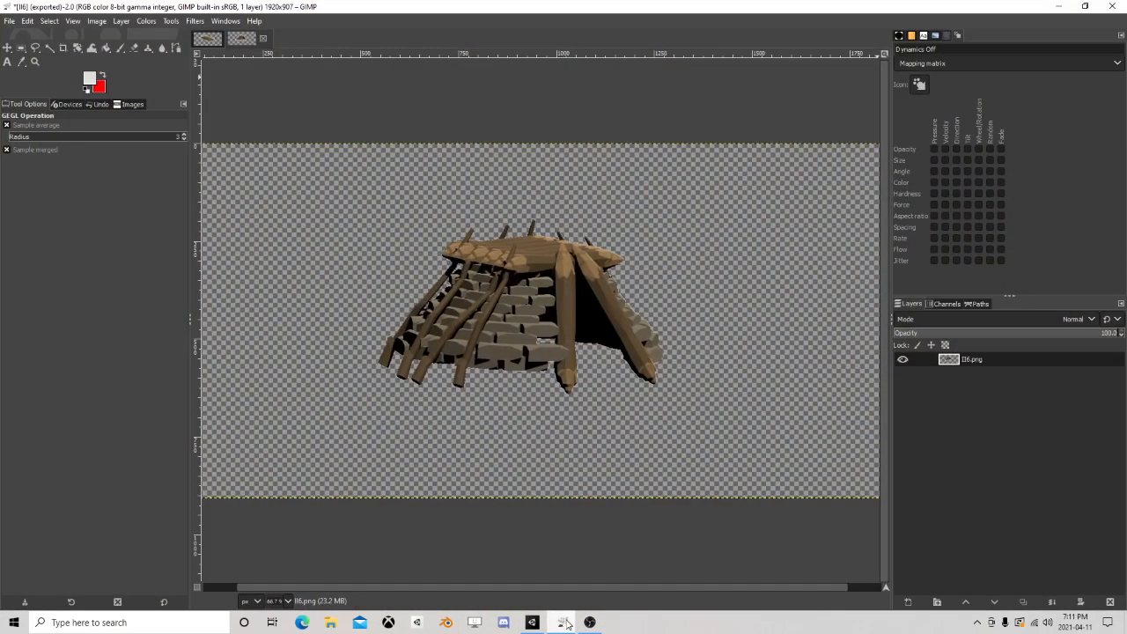
pyautogui.click(9, 22)
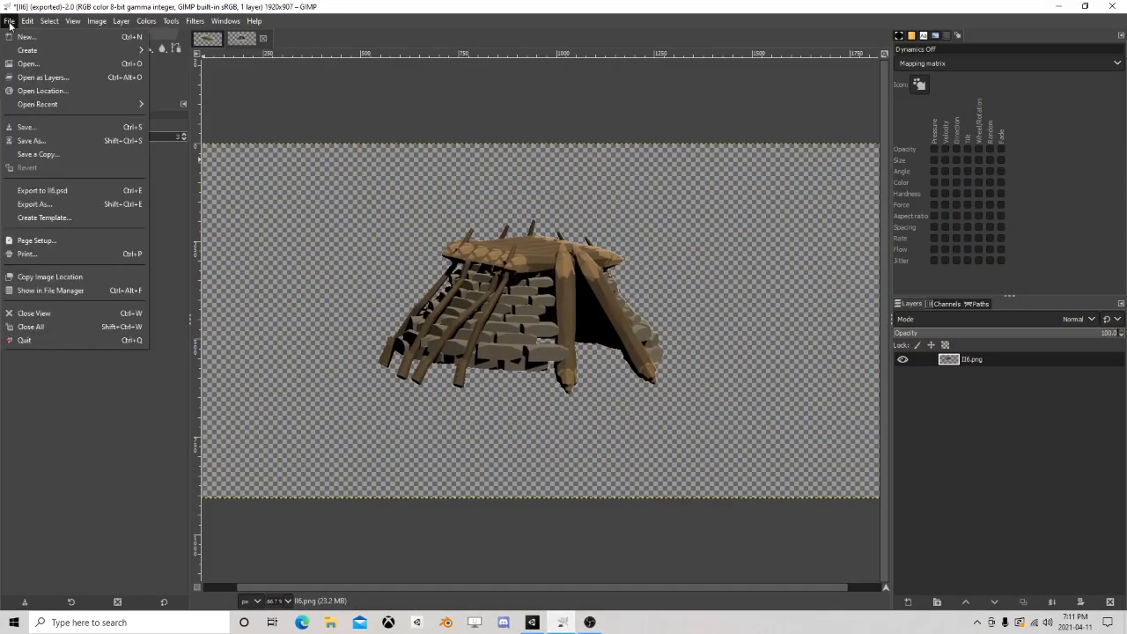
pyautogui.click(35, 204)
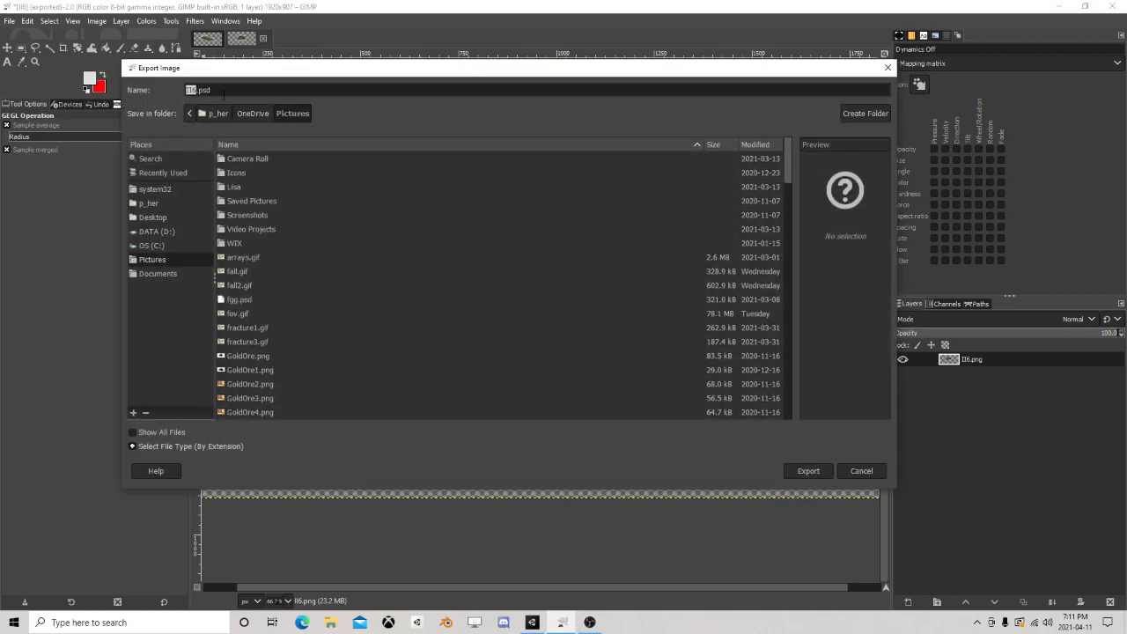
pyautogui.click(187, 114)
pyautogui.click(187, 114)
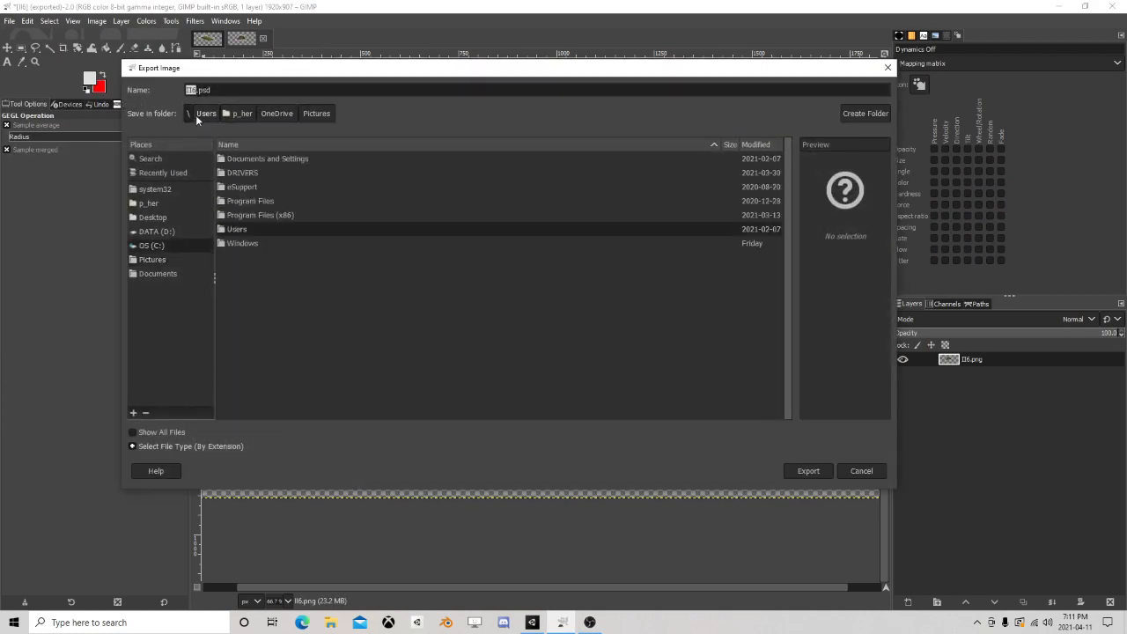
pyautogui.click(151, 217)
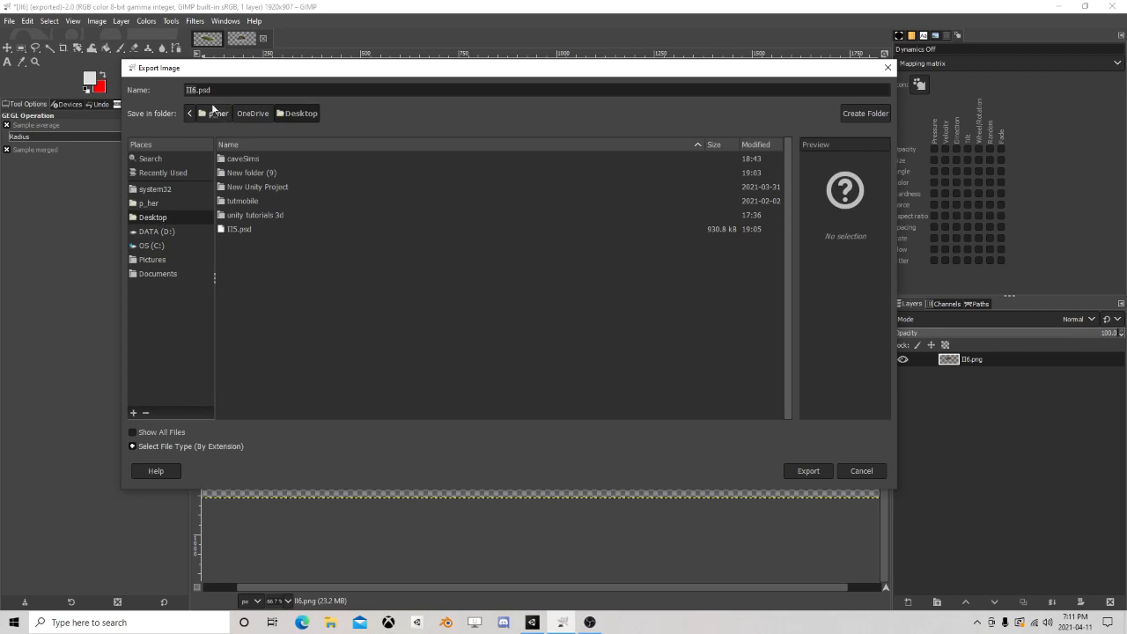
pyautogui.click(804, 471)
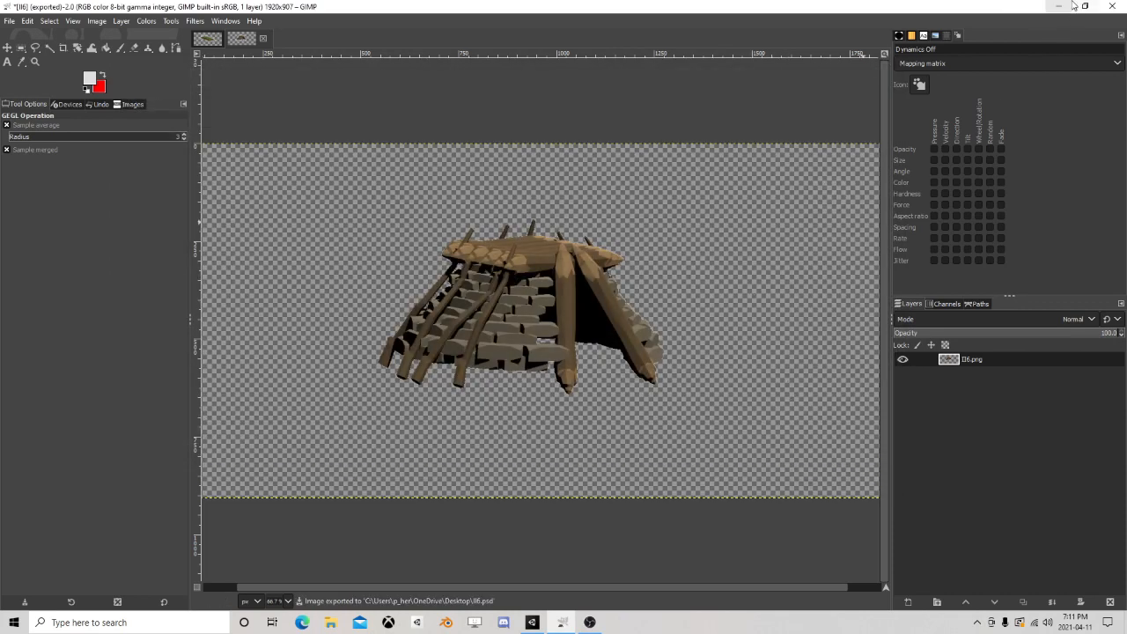
# Switch to Unity and import II6.psd from the desktop into the caveManSim Buildings assets folder.
pyautogui.click(1054, 6)
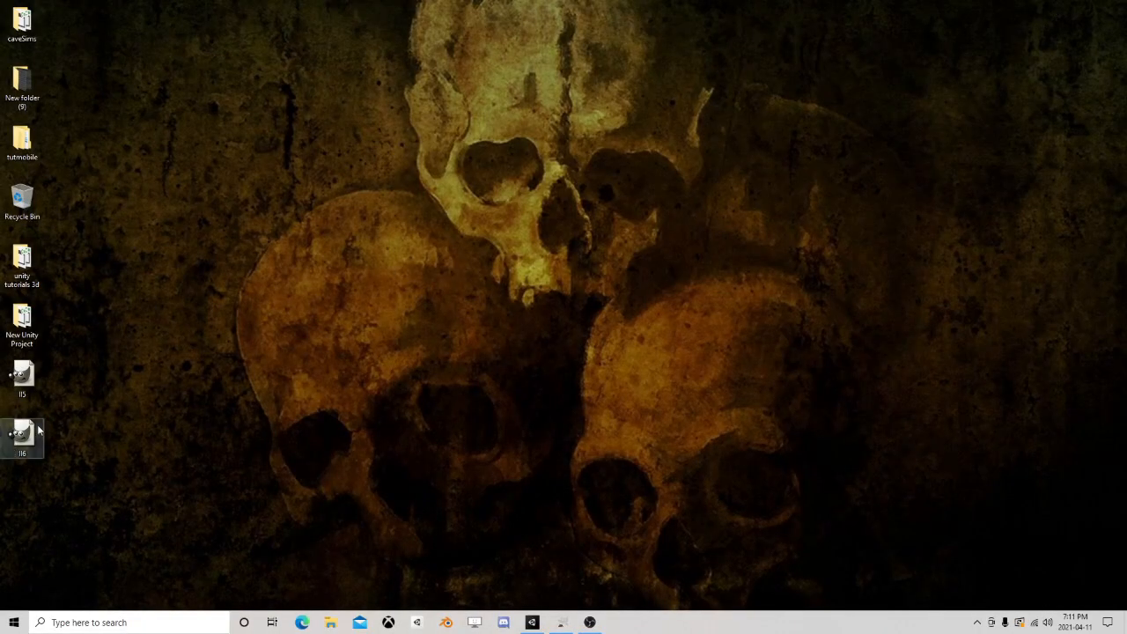
pyautogui.moveTo(38, 430); pyautogui.dragTo(604, 275)
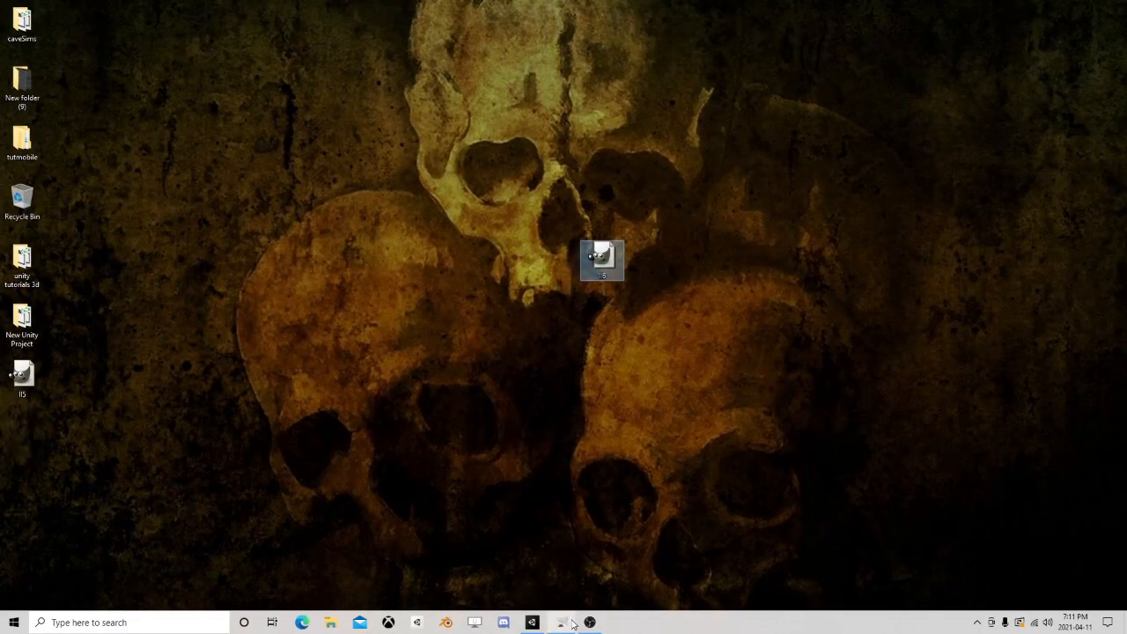
pyautogui.click(532, 622)
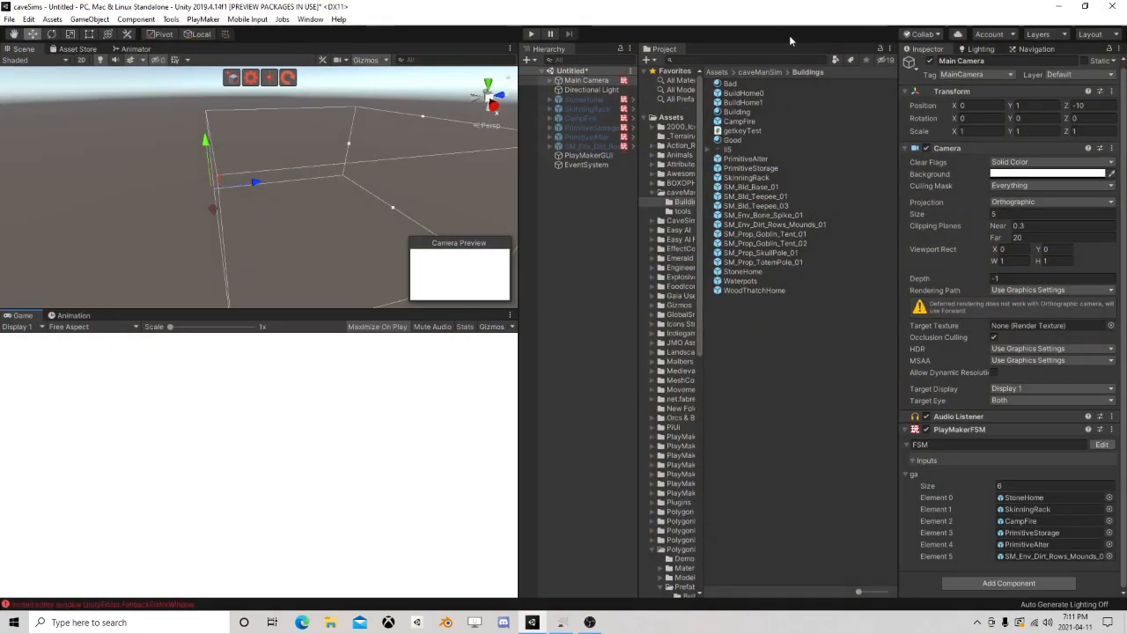
pyautogui.moveTo(811, 19); pyautogui.dragTo(593, 298)
pyautogui.moveTo(599, 255); pyautogui.dragTo(537, 590)
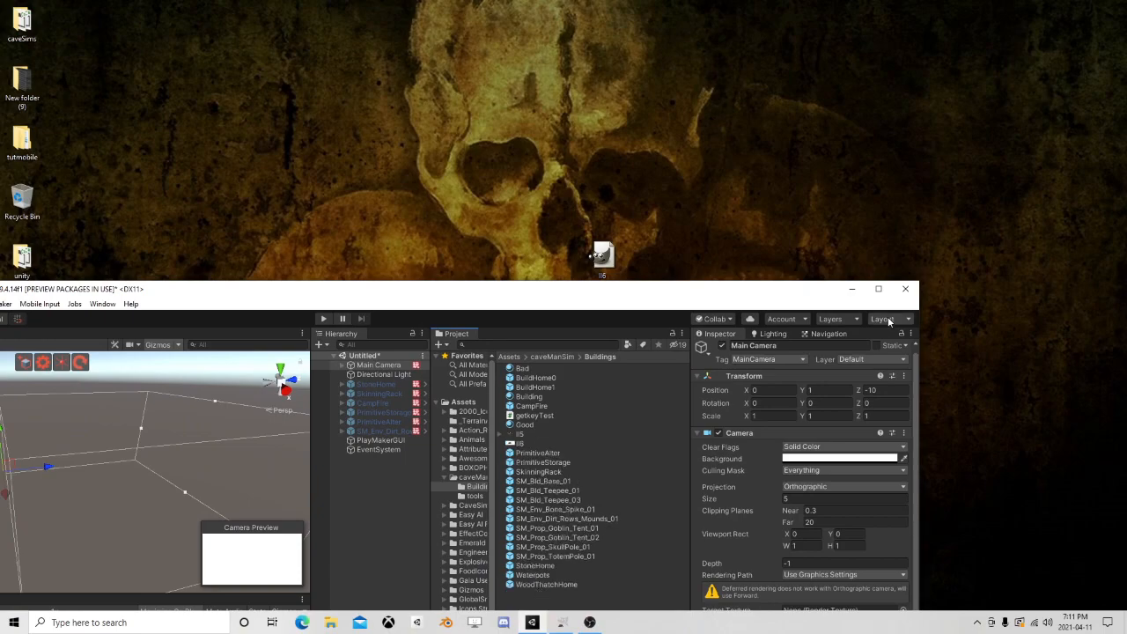
pyautogui.click(878, 289)
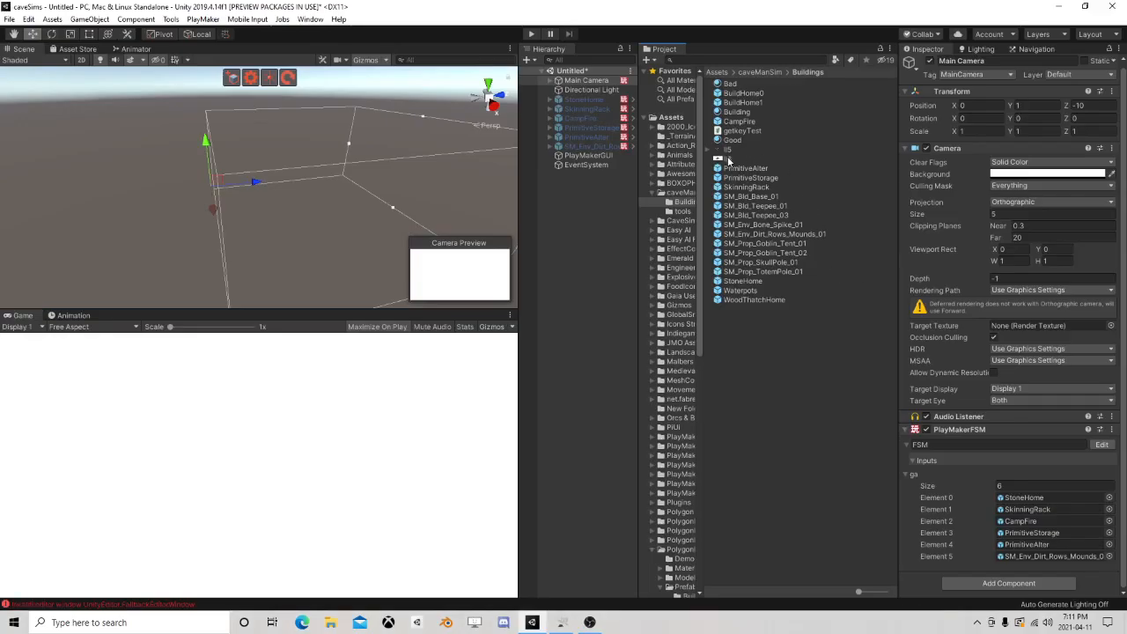
# Set II6's import settings to Sprite (2D and UI) with Alpha Is Transparency and Read/Write Enabled, and apply them.
pyautogui.click(728, 160)
pyautogui.click(971, 593)
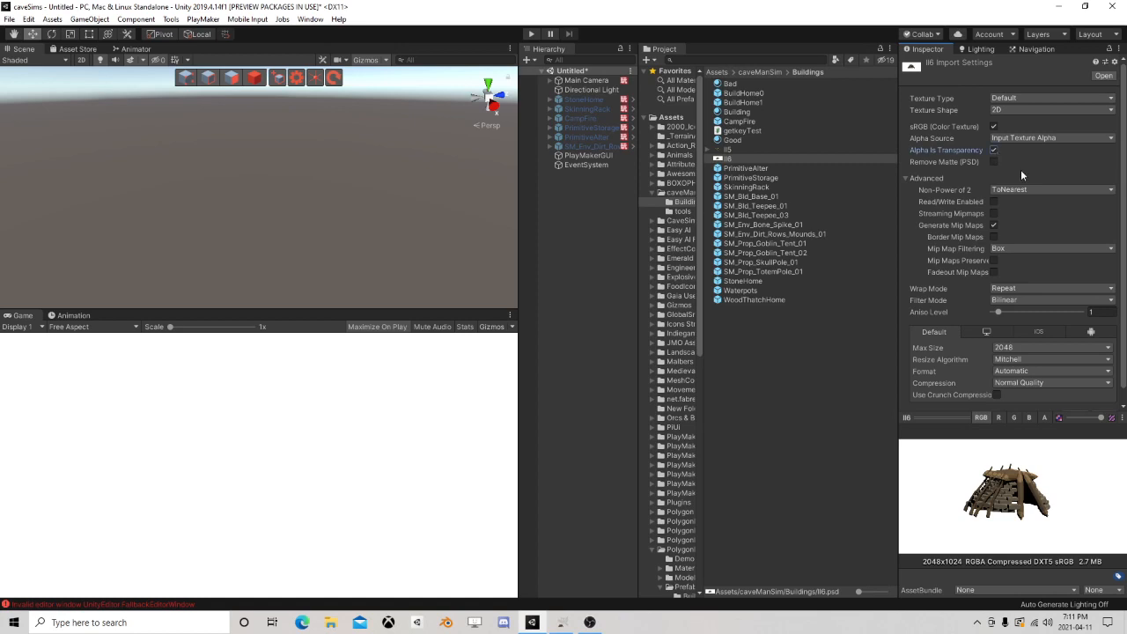
pyautogui.click(996, 203)
pyautogui.click(1003, 97)
pyautogui.click(1040, 151)
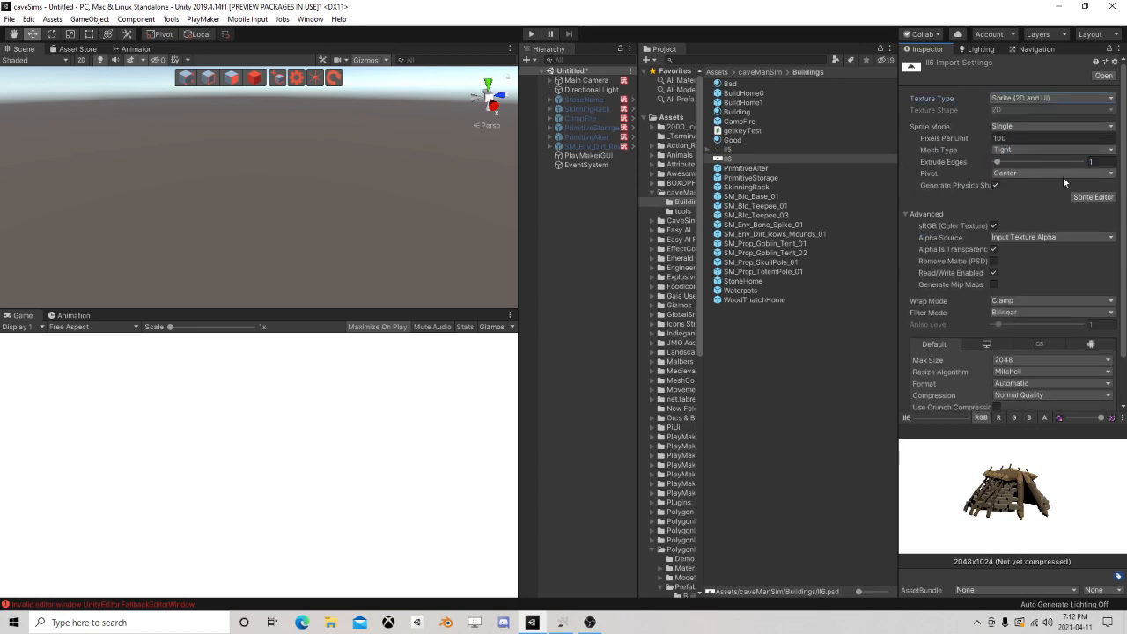
pyautogui.scroll(-3, 960, 281)
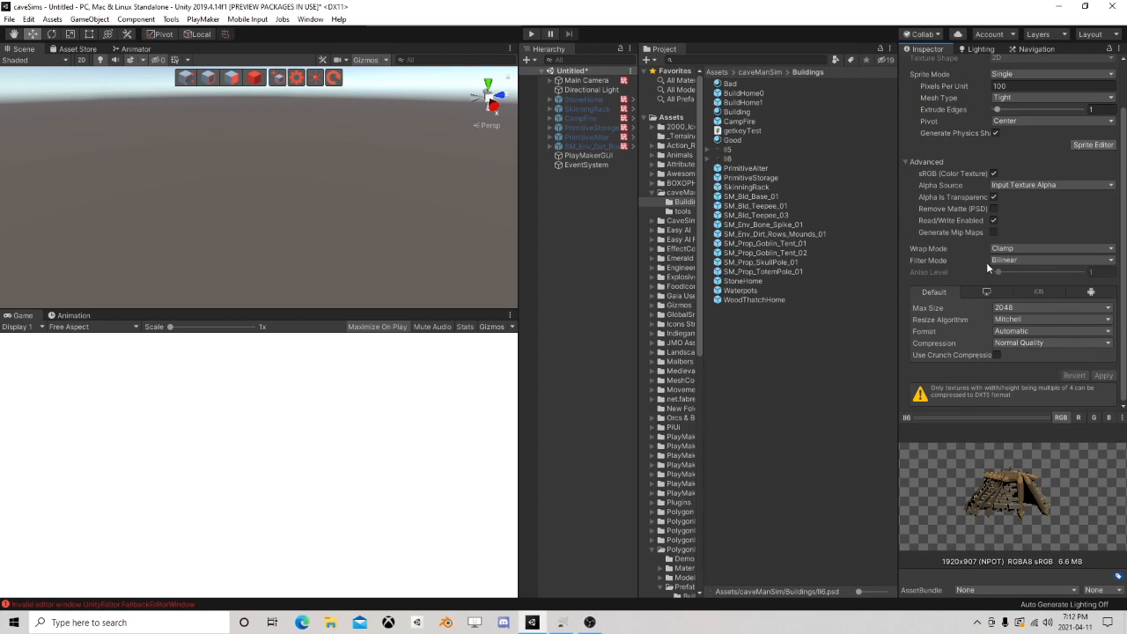
# Add a UI Image on a new canvas to the scene and focus the view on it.
pyautogui.rightClick(557, 183)
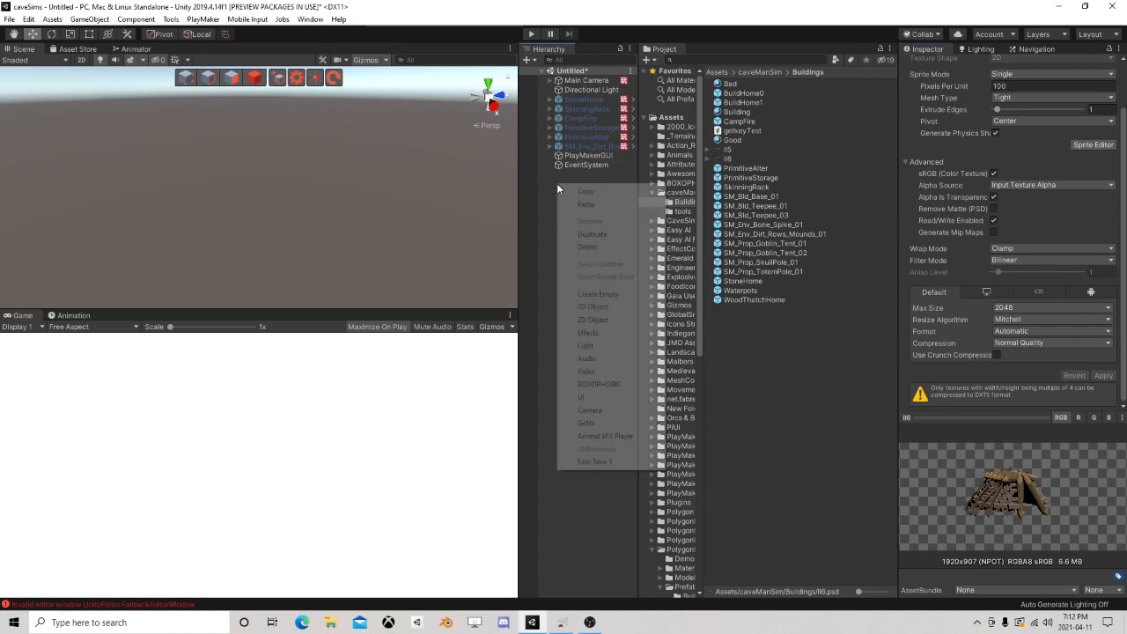
pyautogui.moveTo(617, 397)
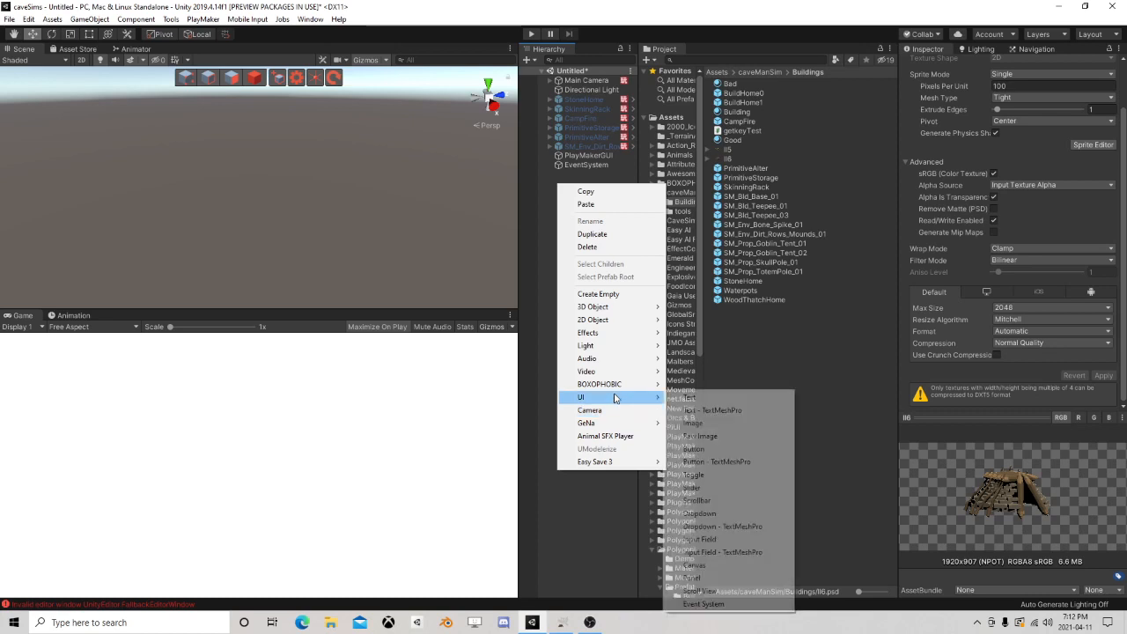
pyautogui.click(696, 422)
pyautogui.doubleClick(579, 183)
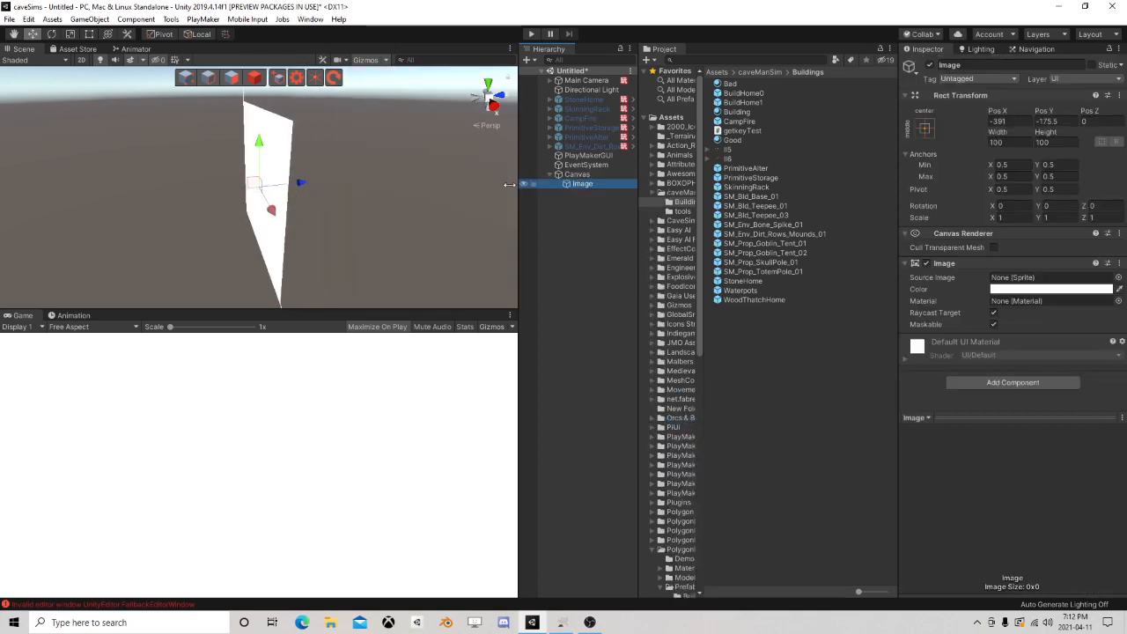
# Switch the scene to 2D and move the image near the canvas's centre, at about X -26, Y -15.
pyautogui.click(81, 60)
pyautogui.press('t')
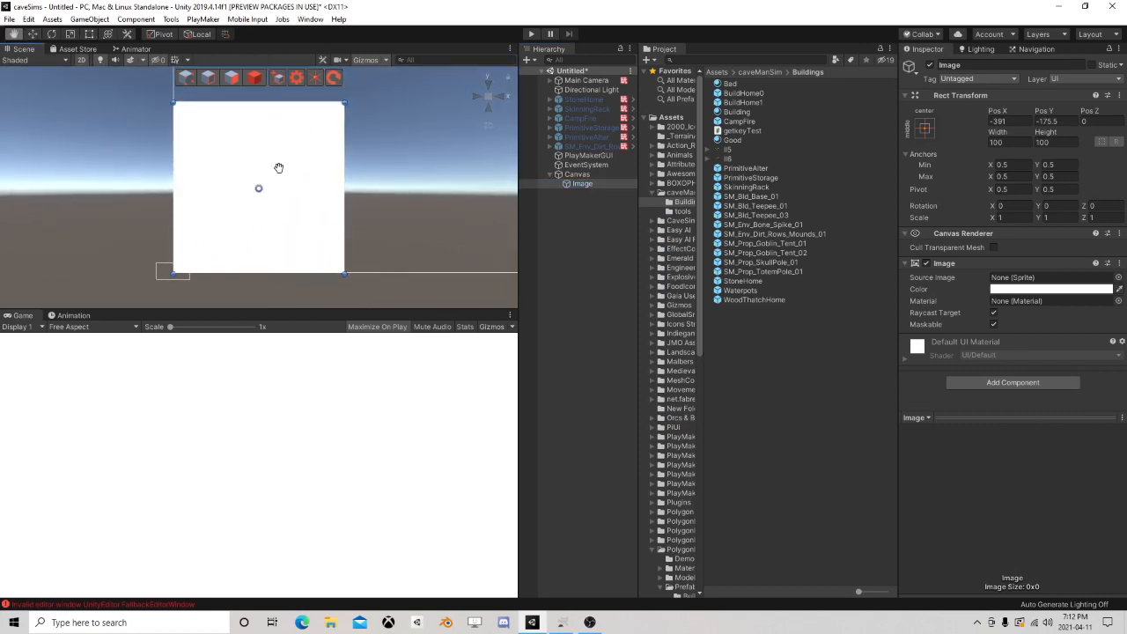
pyautogui.scroll(-3, 297, 217)
pyautogui.scroll(-8, 324, 223)
pyautogui.moveTo(410, 126); pyautogui.dragTo(263, 212, button='middle')
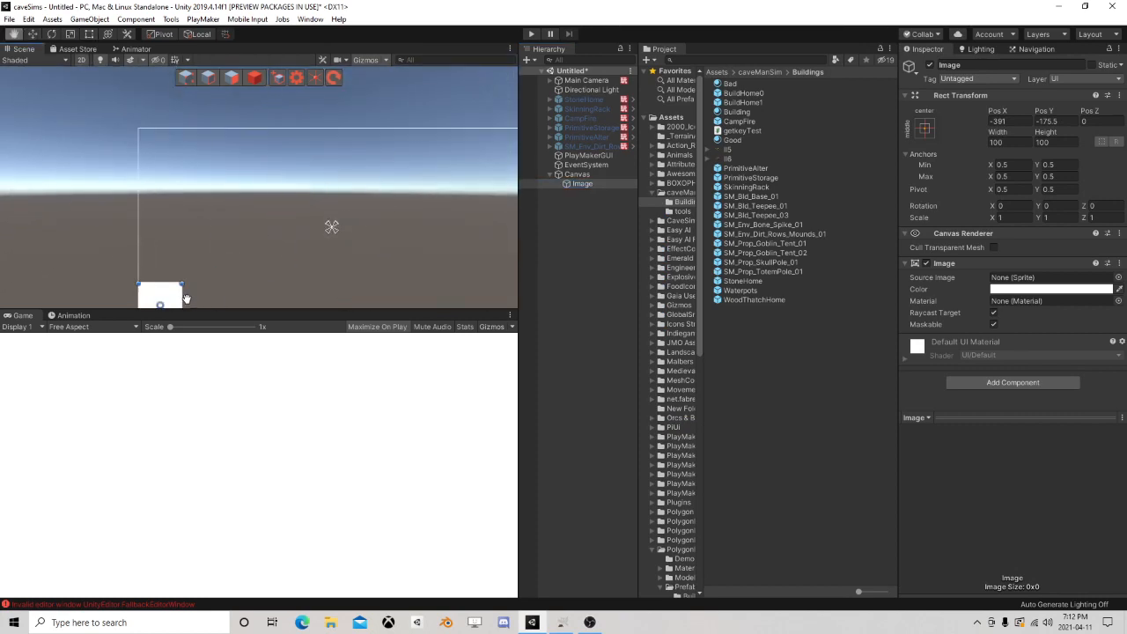
pyautogui.scroll(-5, 186, 300)
pyautogui.scroll(-4, 333, 227)
pyautogui.moveTo(333, 227); pyautogui.dragTo(316, 199, button='middle')
pyautogui.scroll(1, 316, 204)
pyautogui.press('w')
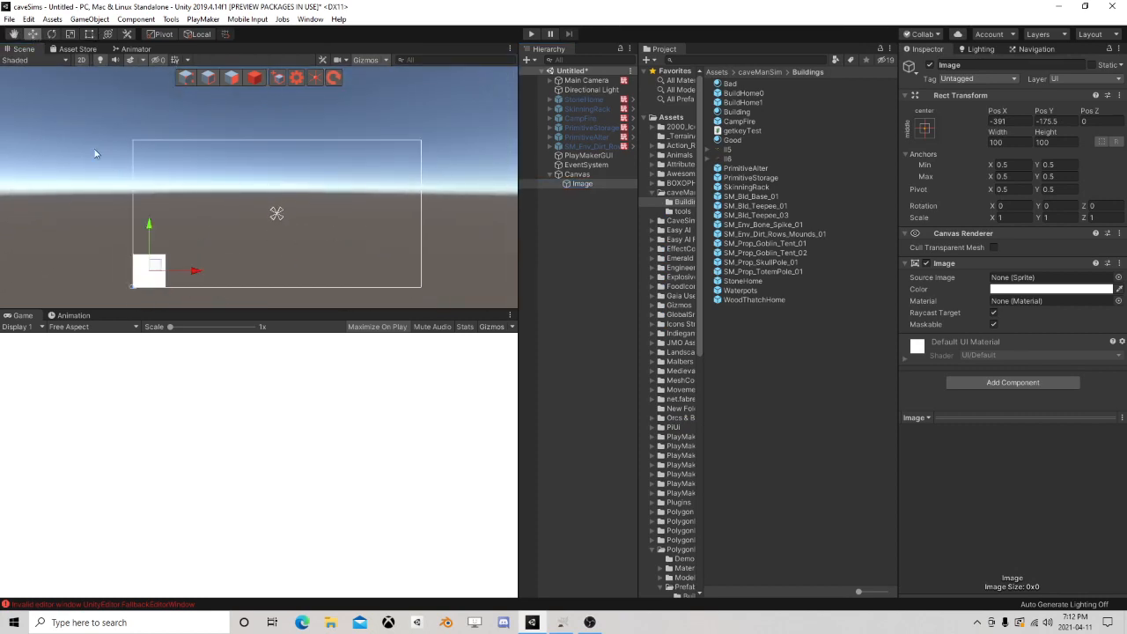
pyautogui.moveTo(154, 264); pyautogui.dragTo(274, 212)
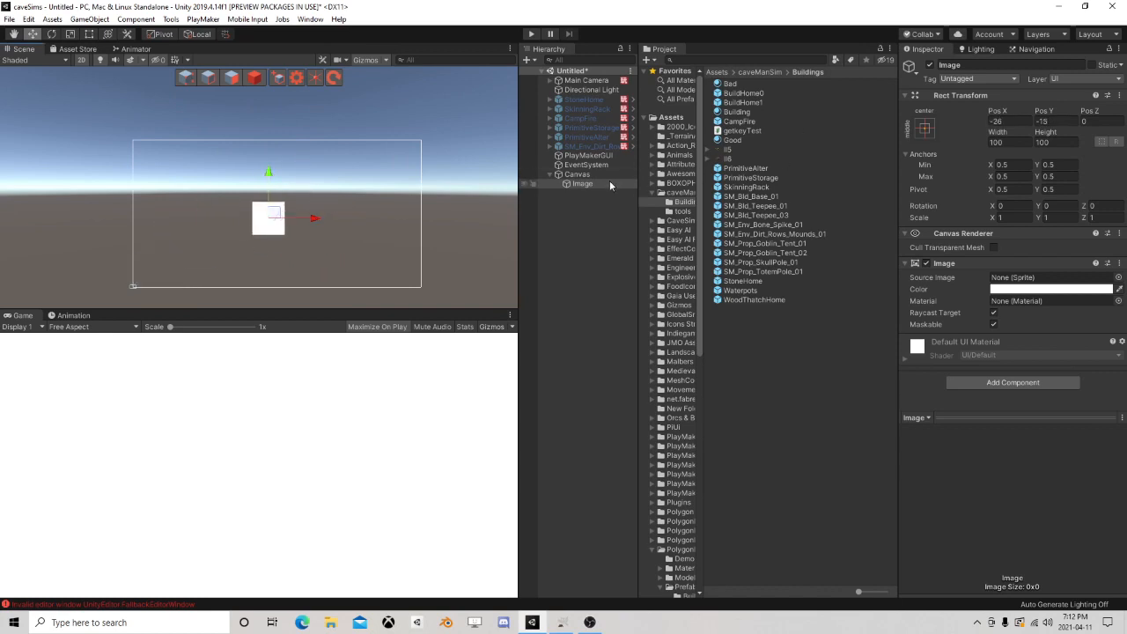
# Assign the II6 sprite as the UI image's source and resize the image to about 212 wide by 122 high.
pyautogui.moveTo(726, 163); pyautogui.dragTo(1039, 279)
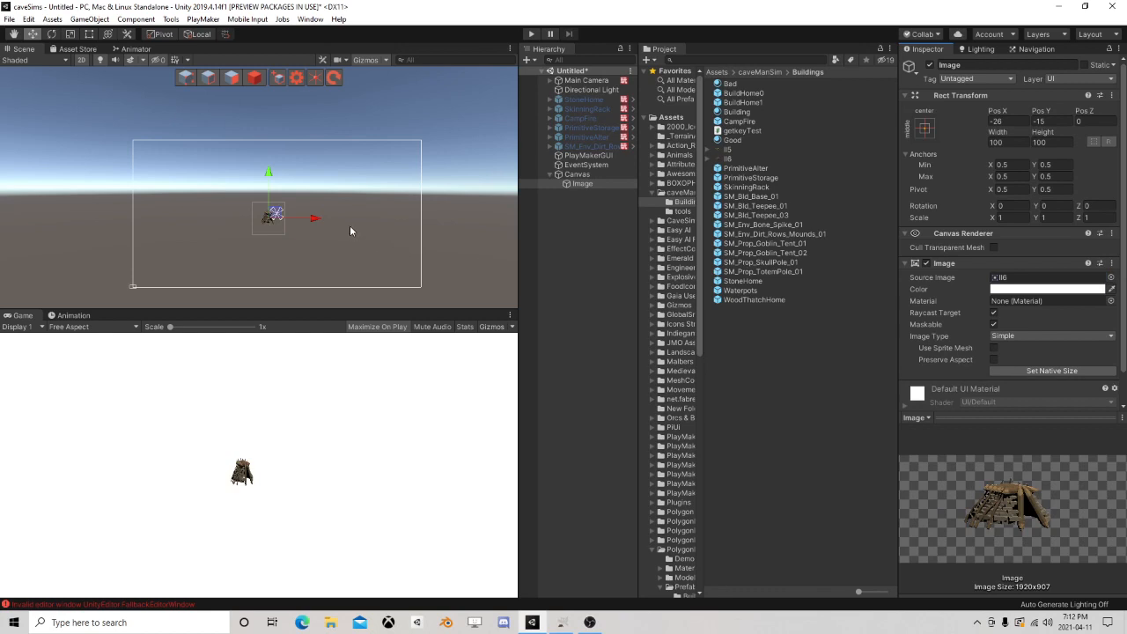
pyautogui.scroll(3, 344, 227)
pyautogui.click(88, 35)
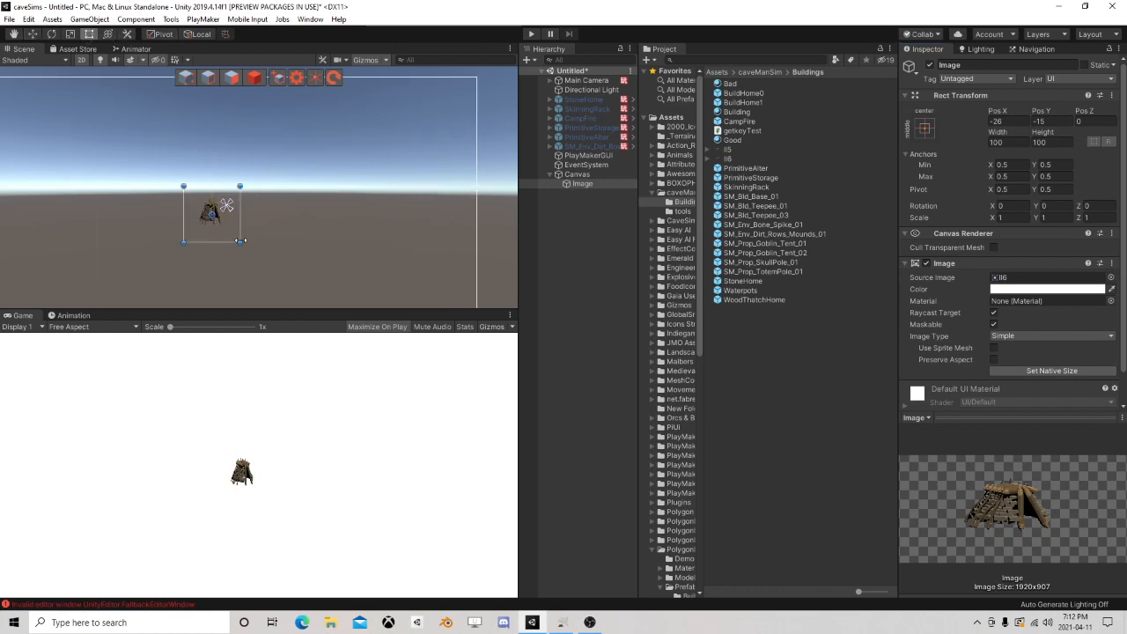
pyautogui.moveTo(240, 243); pyautogui.dragTo(297, 250)
pyautogui.moveTo(183, 186); pyautogui.dragTo(176, 179)
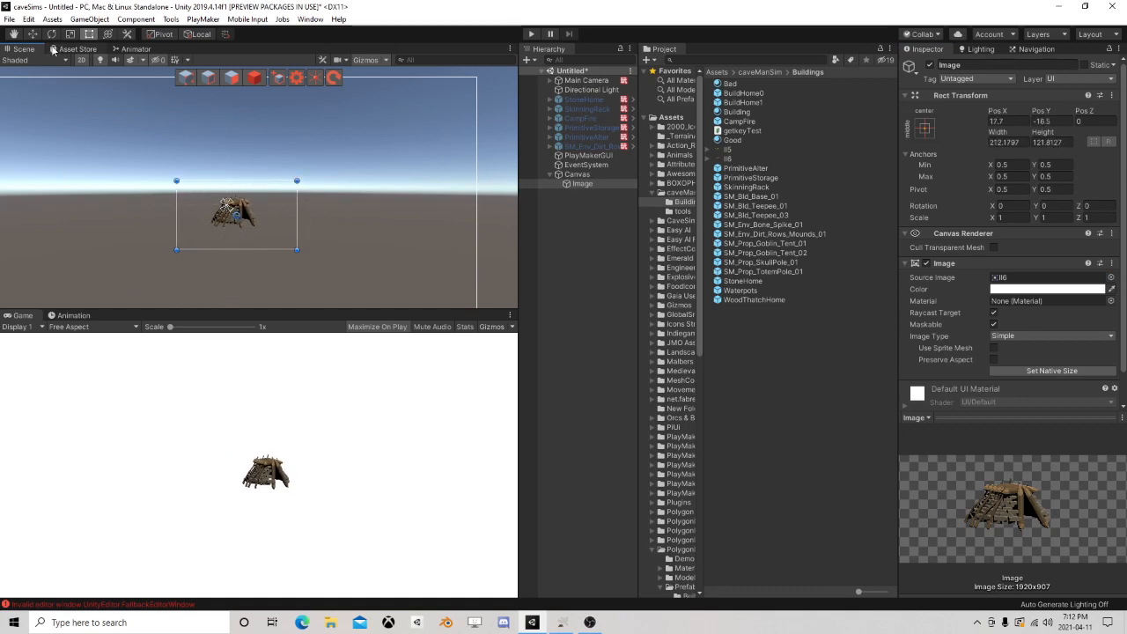
# Move the resized image near the canvas's centre, at about X 8, Y 19.
pyautogui.click(32, 35)
pyautogui.moveTo(247, 214); pyautogui.dragTo(231, 194)
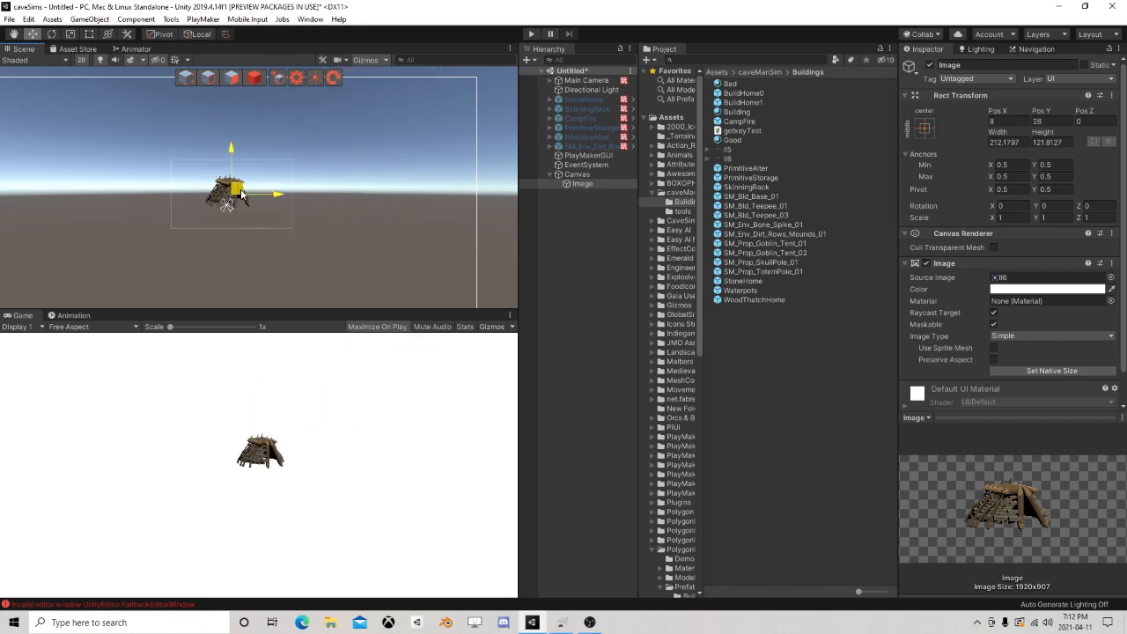
pyautogui.scroll(-5, 345, 224)
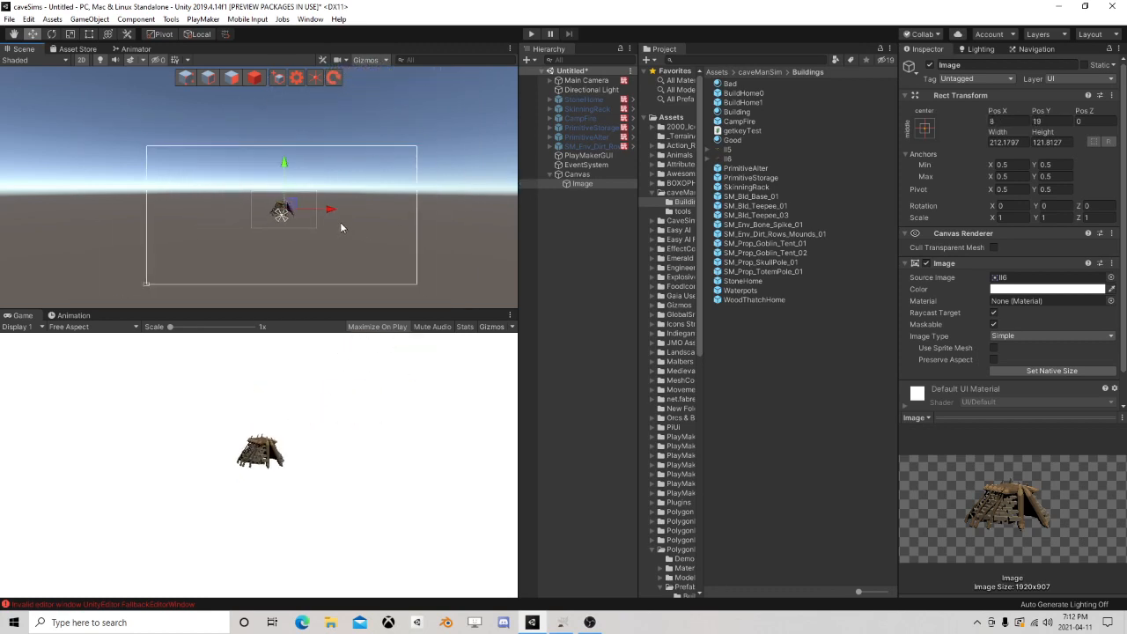
pyautogui.scroll(3, 399, 222)
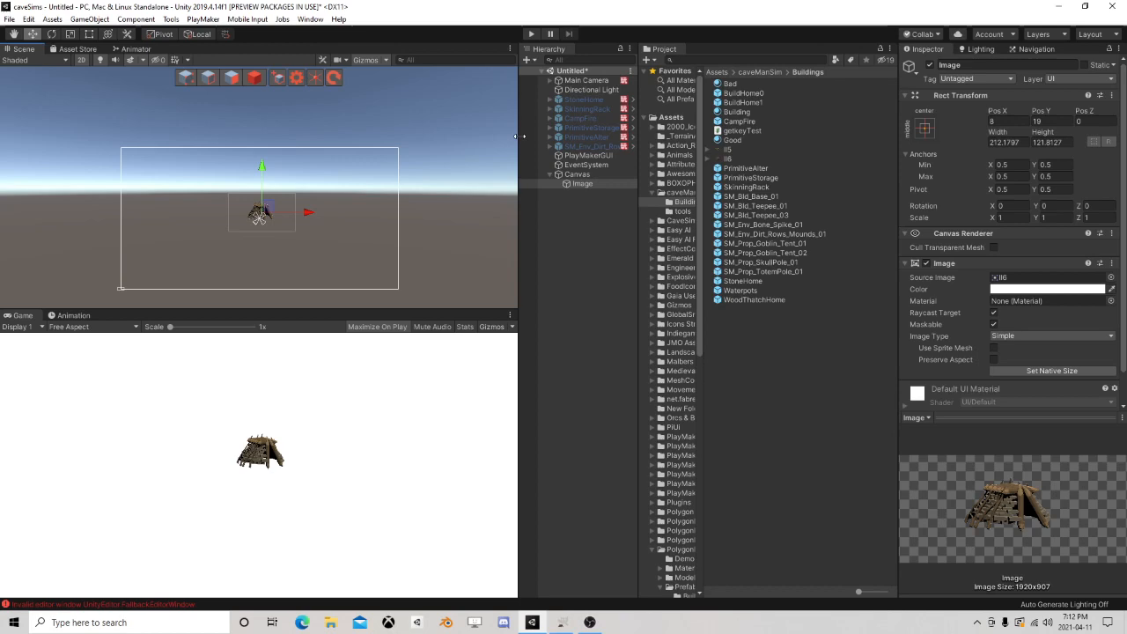
# Set the Main Camera's Clear Flags to Skybox and move the image to about X -135, Y 6.
pyautogui.click(586, 80)
pyautogui.click(1047, 165)
pyautogui.click(1021, 182)
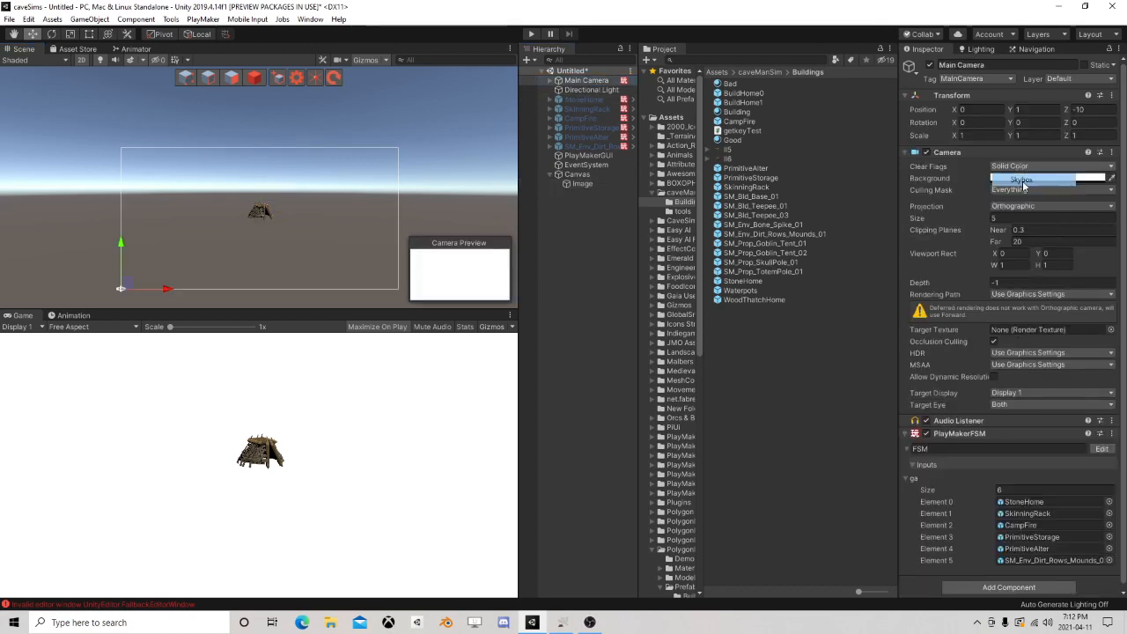
pyautogui.click(582, 183)
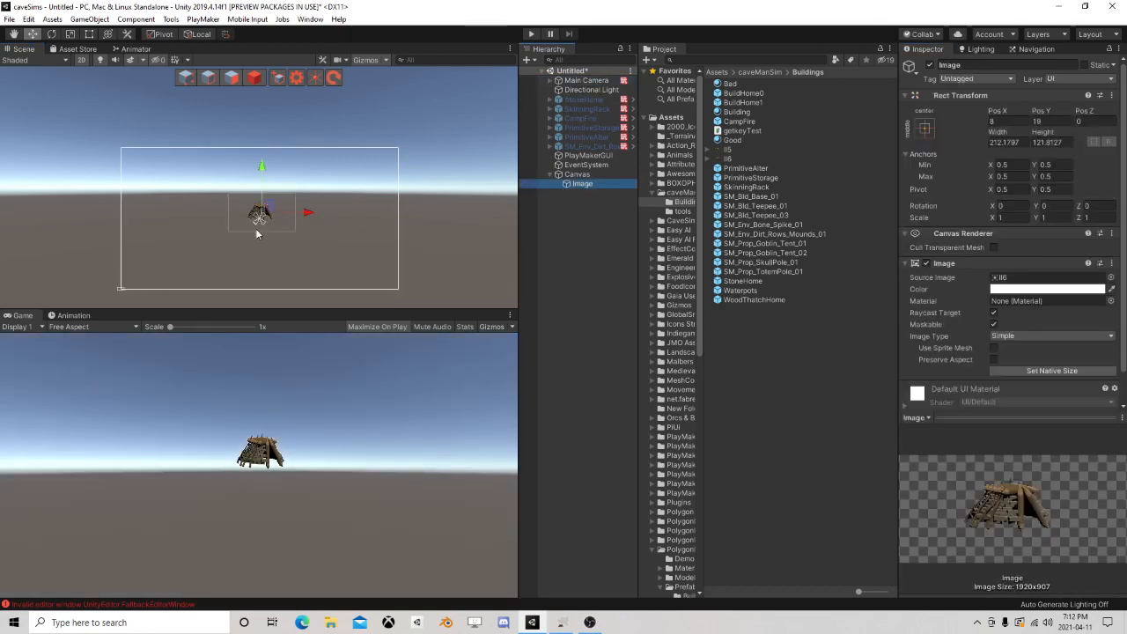
pyautogui.moveTo(270, 210); pyautogui.dragTo(226, 214)
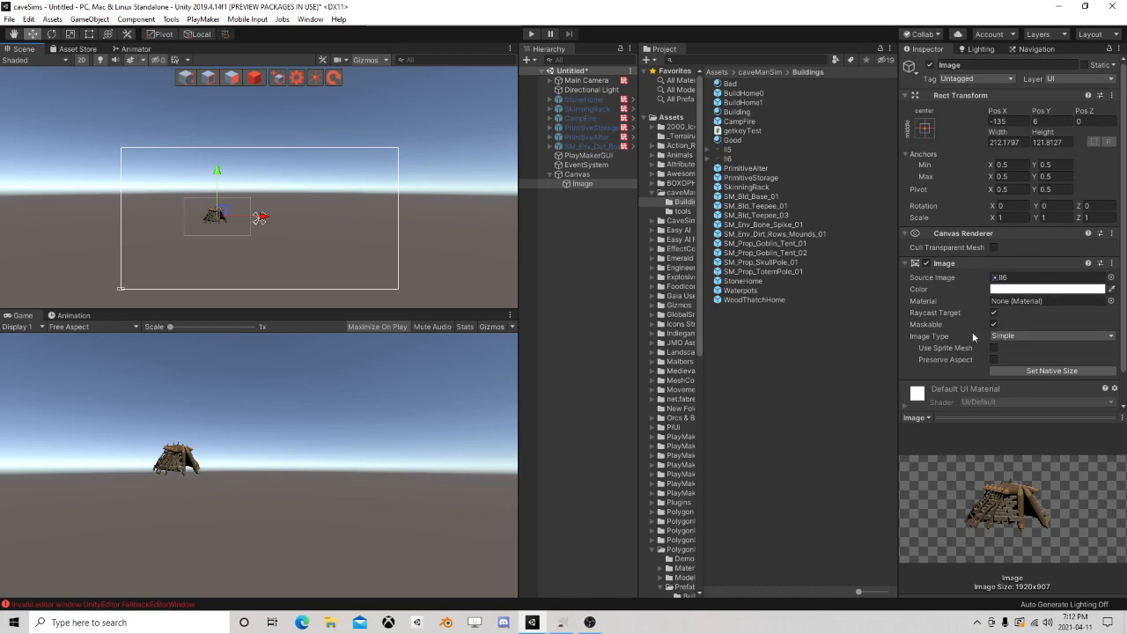
# Disable the image's Raycast Target and Maskable options, and try the Filled type with Radial 360 before restoring Simple.
pyautogui.scroll(-2, 978, 326)
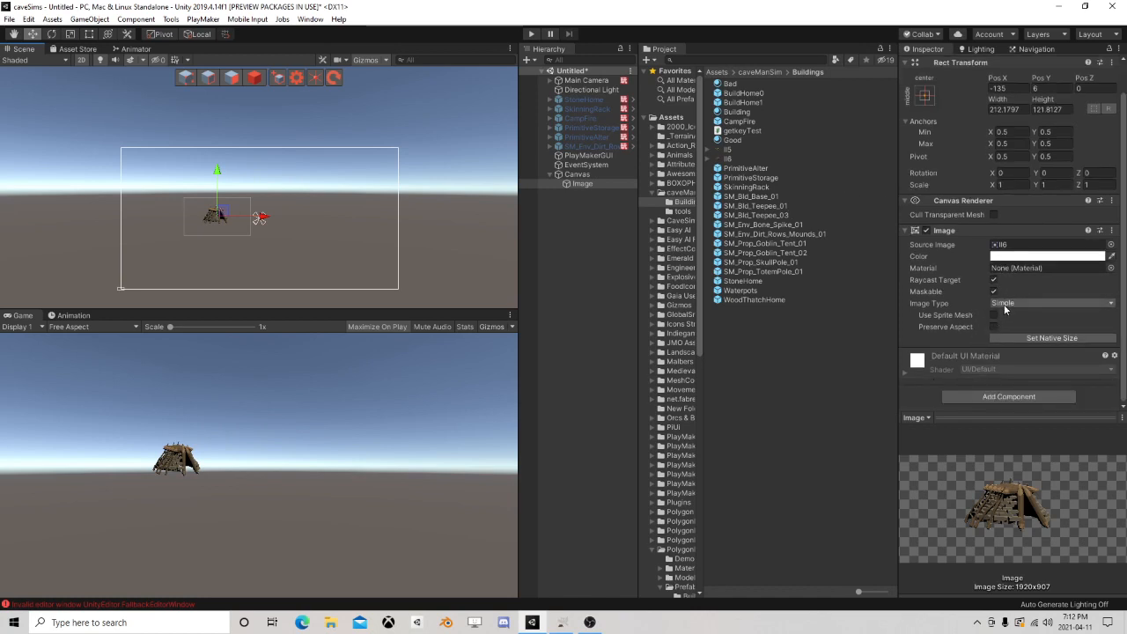
pyautogui.click(1004, 303)
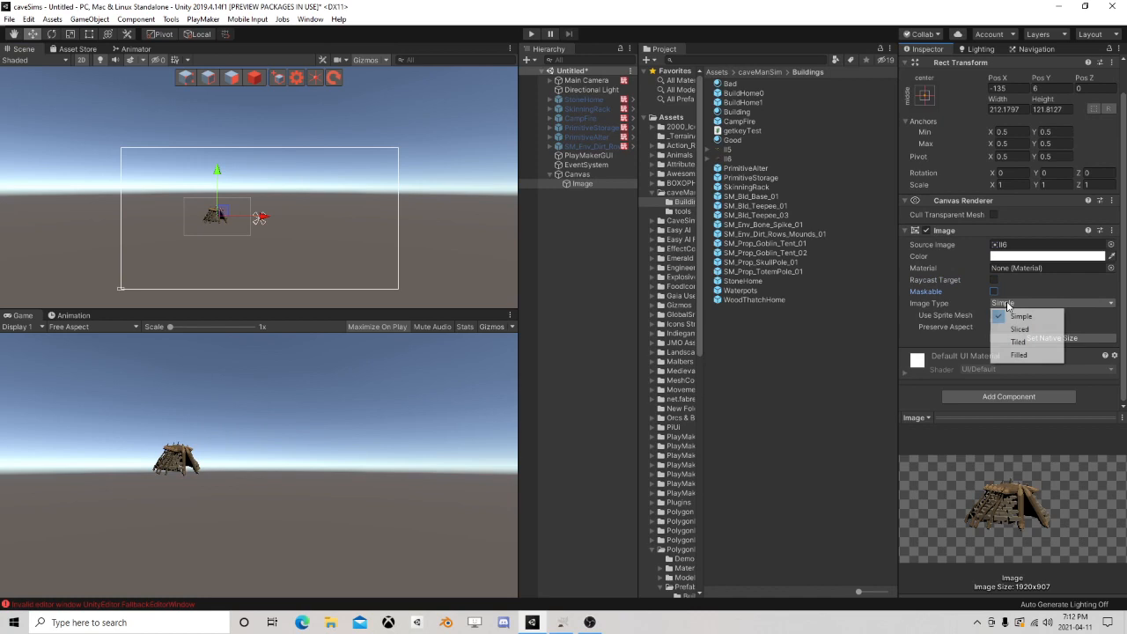
pyautogui.click(1008, 353)
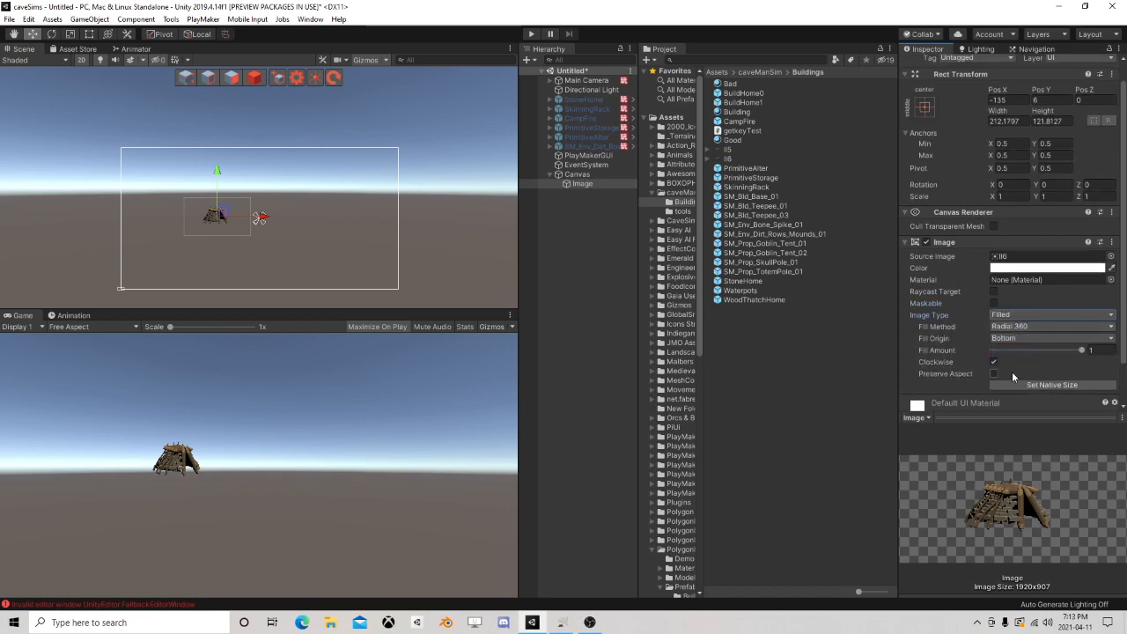
pyautogui.click(1008, 330)
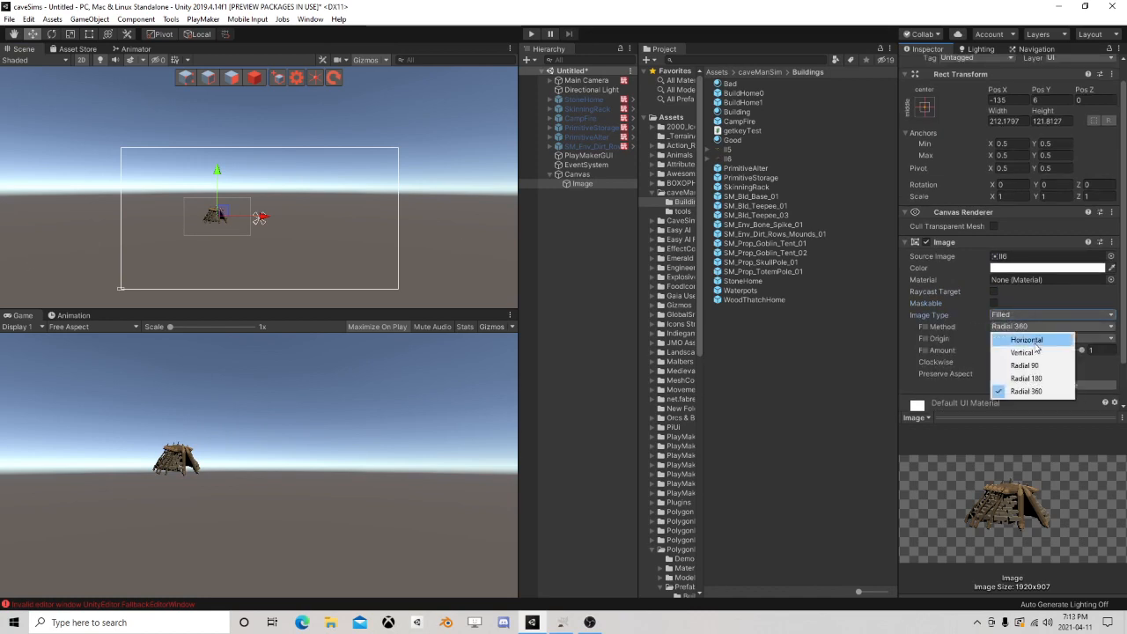
pyautogui.click(1026, 391)
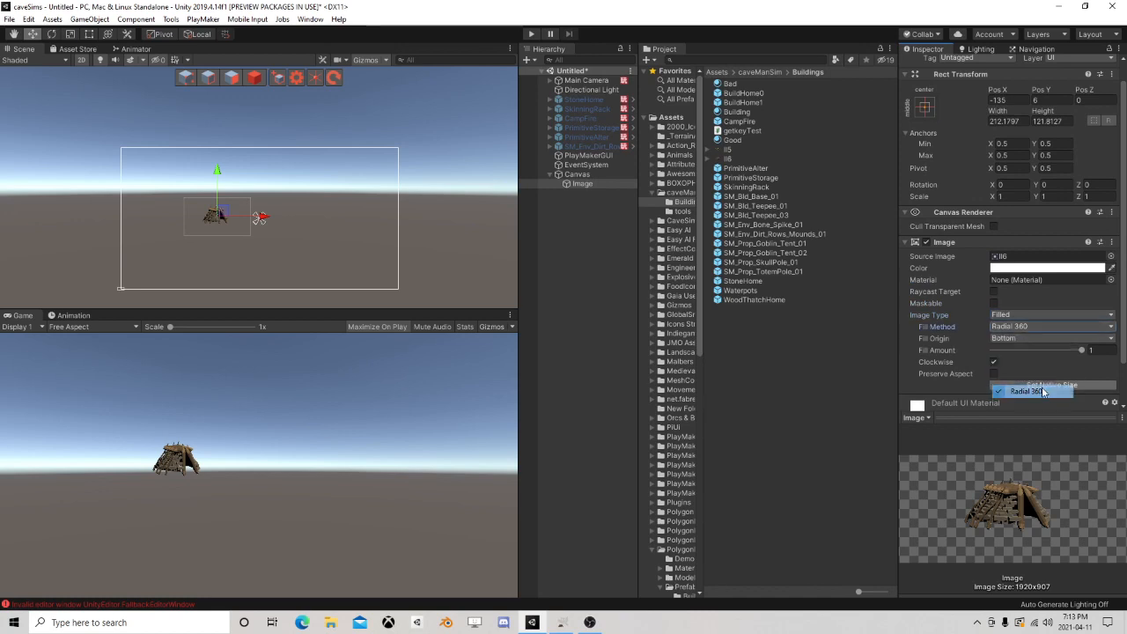
pyautogui.moveTo(1081, 350); pyautogui.dragTo(1112, 361)
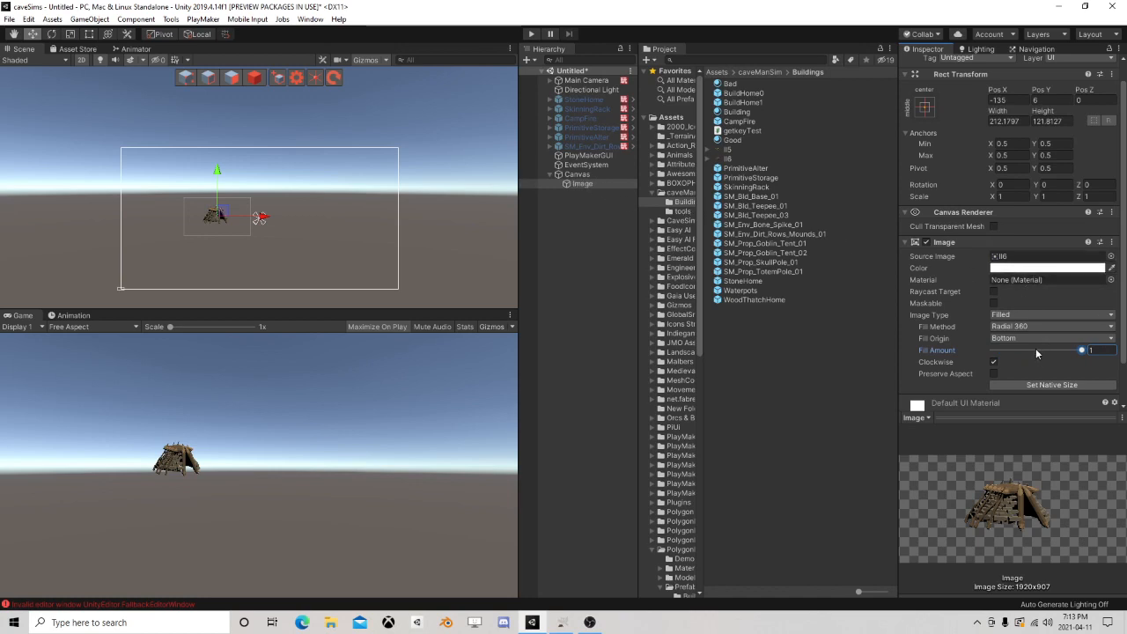
pyautogui.click(1039, 314)
pyautogui.click(1008, 326)
# Tint the image dark grey, with hexadecimal colour 353535.
pyautogui.click(1017, 269)
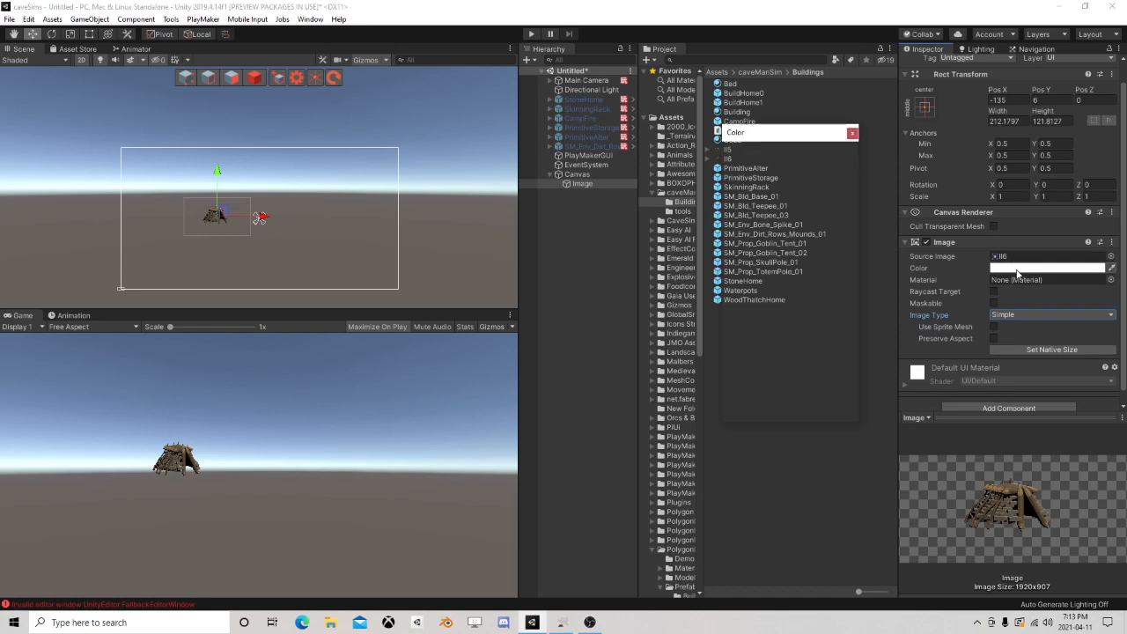
pyautogui.moveTo(764, 219); pyautogui.dragTo(759, 252)
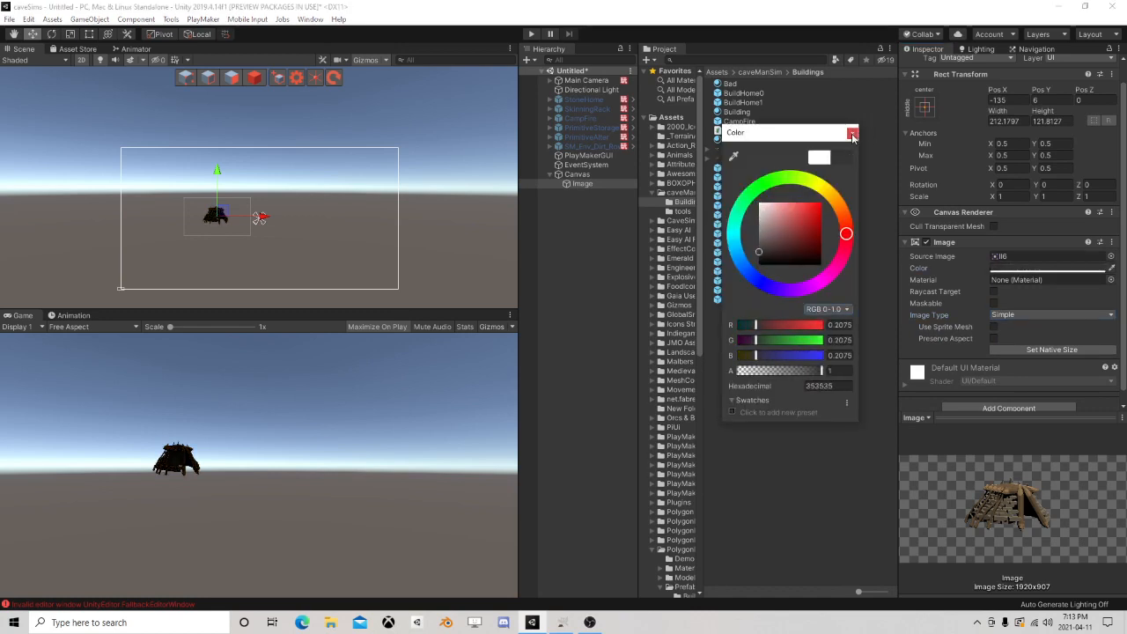
pyautogui.click(852, 134)
# Duplicate the darkened image and make the copy a child of the original image.
pyautogui.click(608, 185)
pyautogui.hotkey('ctrl', 'd')
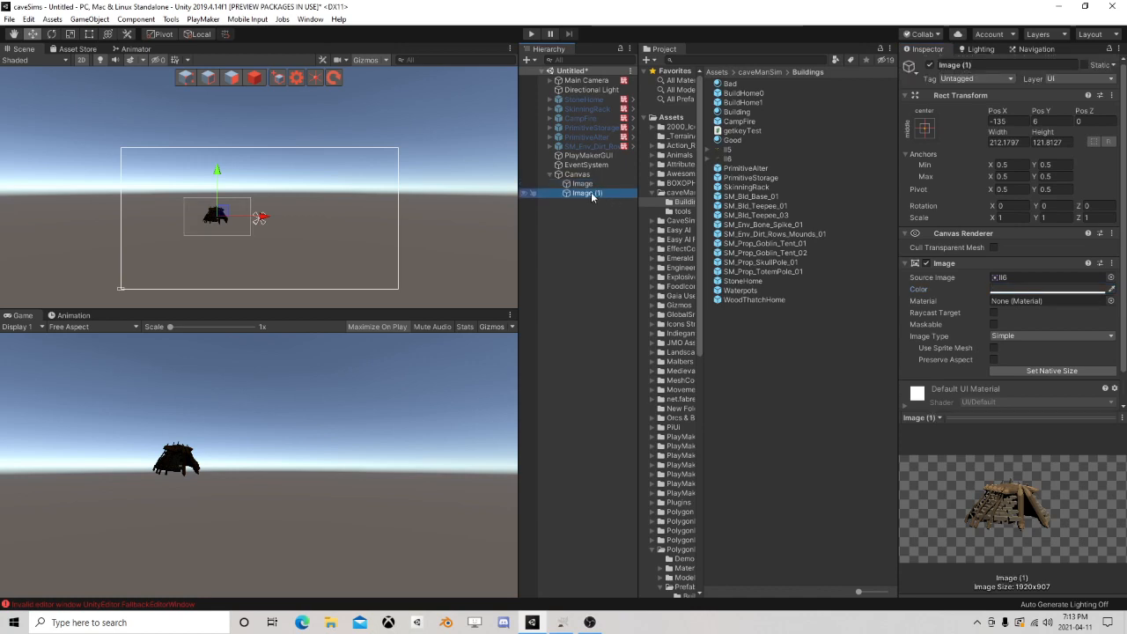
pyautogui.moveTo(585, 199); pyautogui.dragTo(589, 184)
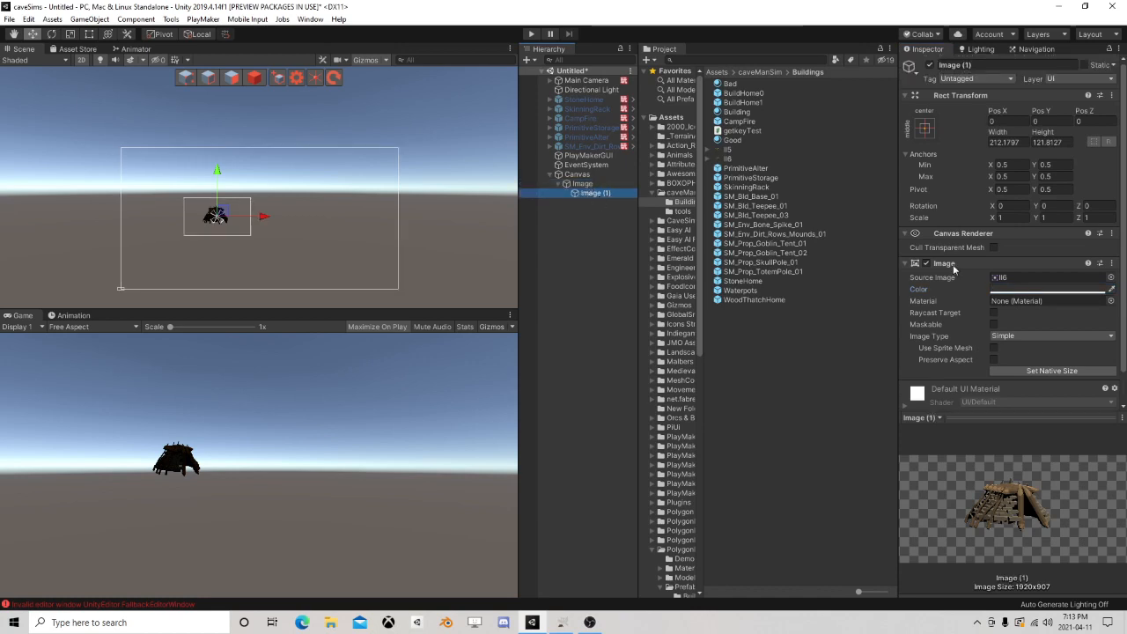
# Set the child image's colour to white and its type to Filled, Radial 360, with Fill Amount about 0.55.
pyautogui.click(1004, 291)
pyautogui.moveTo(770, 223); pyautogui.dragTo(756, 199)
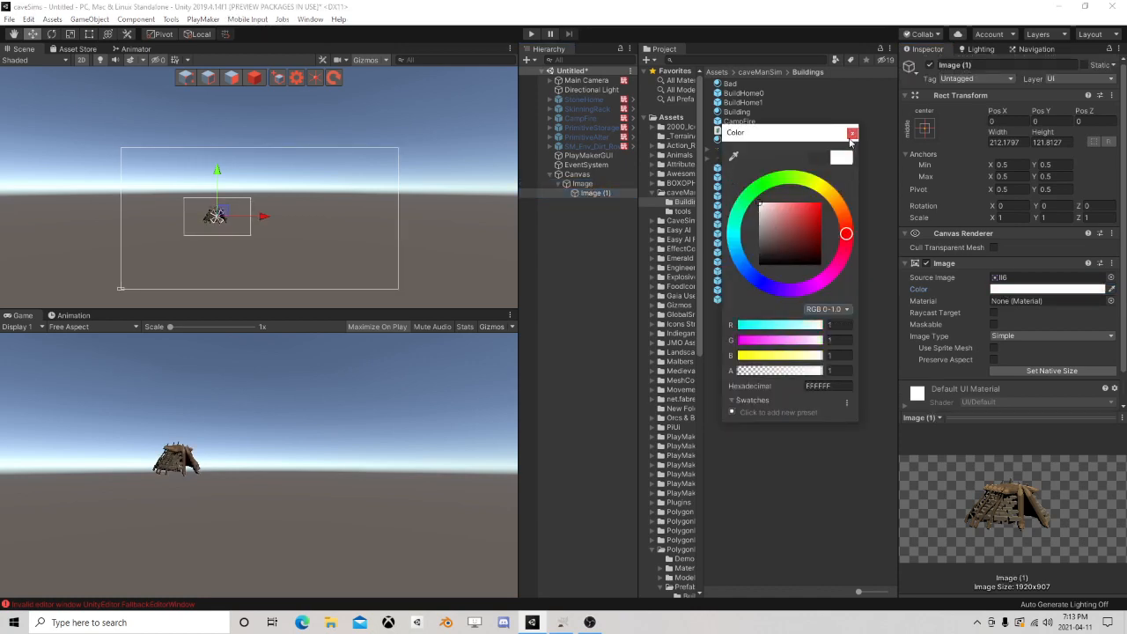
pyautogui.click(852, 134)
pyautogui.click(1021, 336)
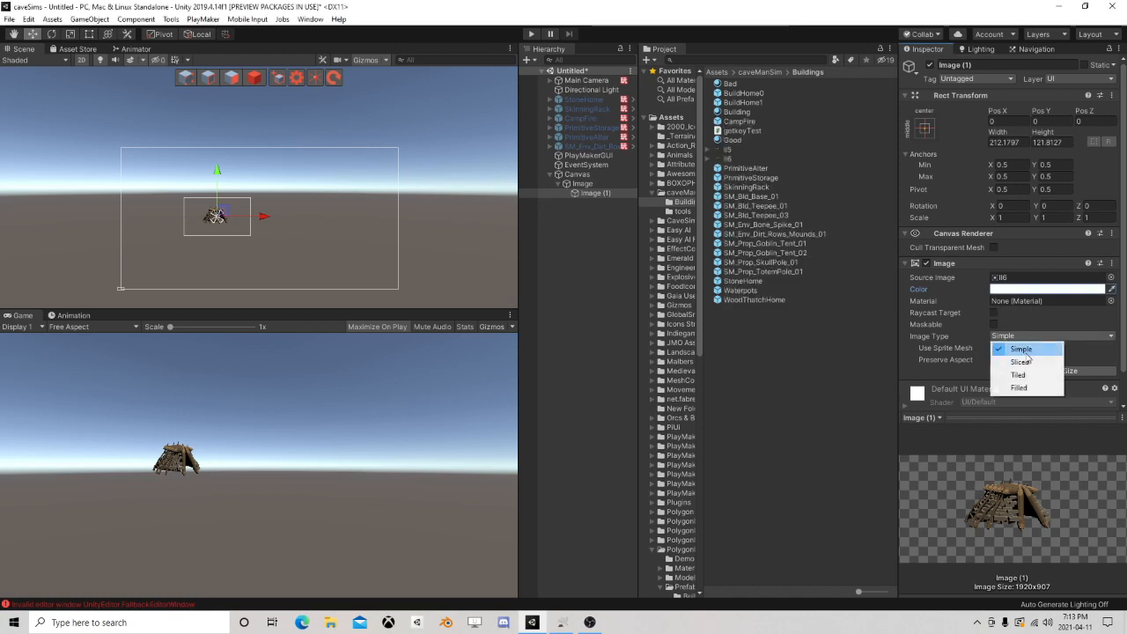
pyautogui.click(1039, 389)
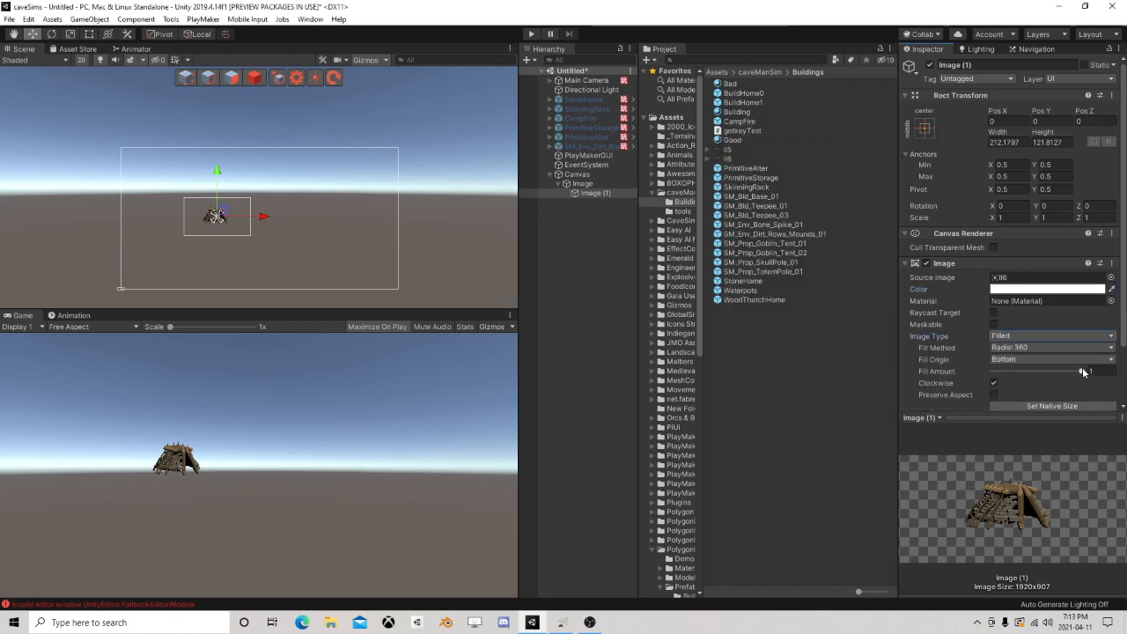
pyautogui.moveTo(1065, 372); pyautogui.dragTo(971, 380)
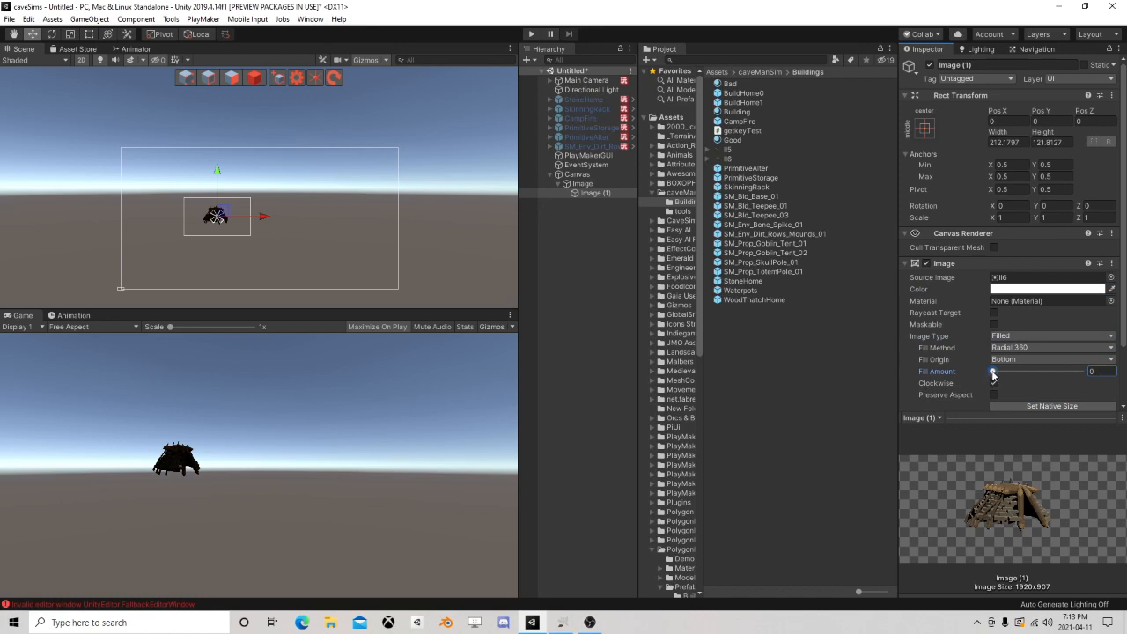
pyautogui.moveTo(1000, 373); pyautogui.dragTo(1039, 381)
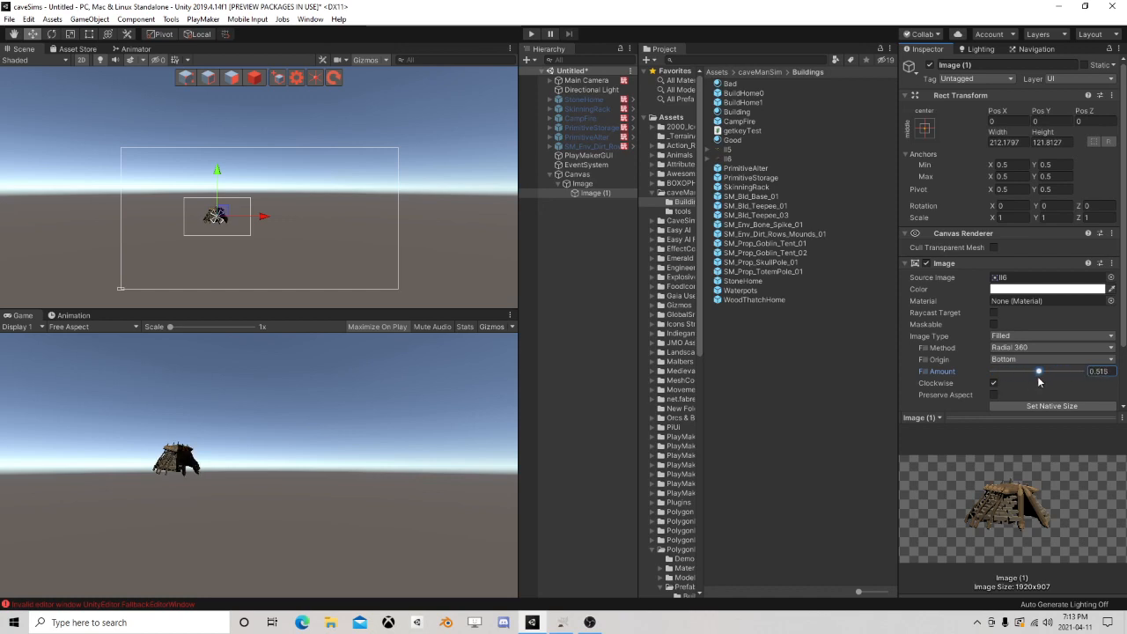
# Tint the child image green, 6BDE5B, and sweep its Fill Amount through the full range, ending at 0.
pyautogui.click(1024, 290)
pyautogui.click(767, 183)
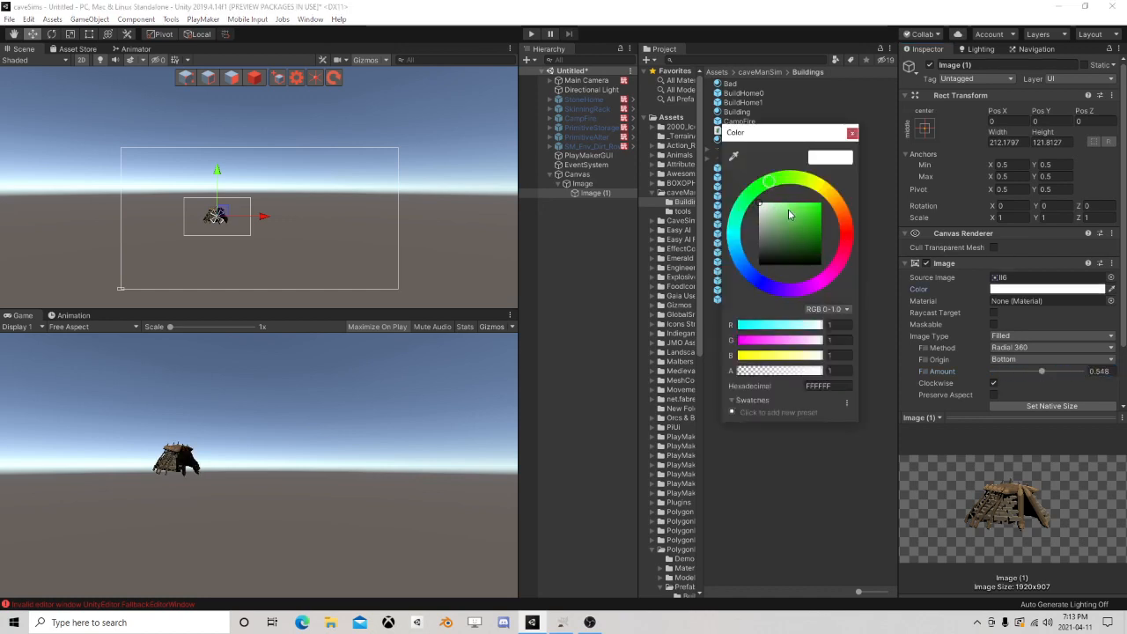
pyautogui.click(796, 213)
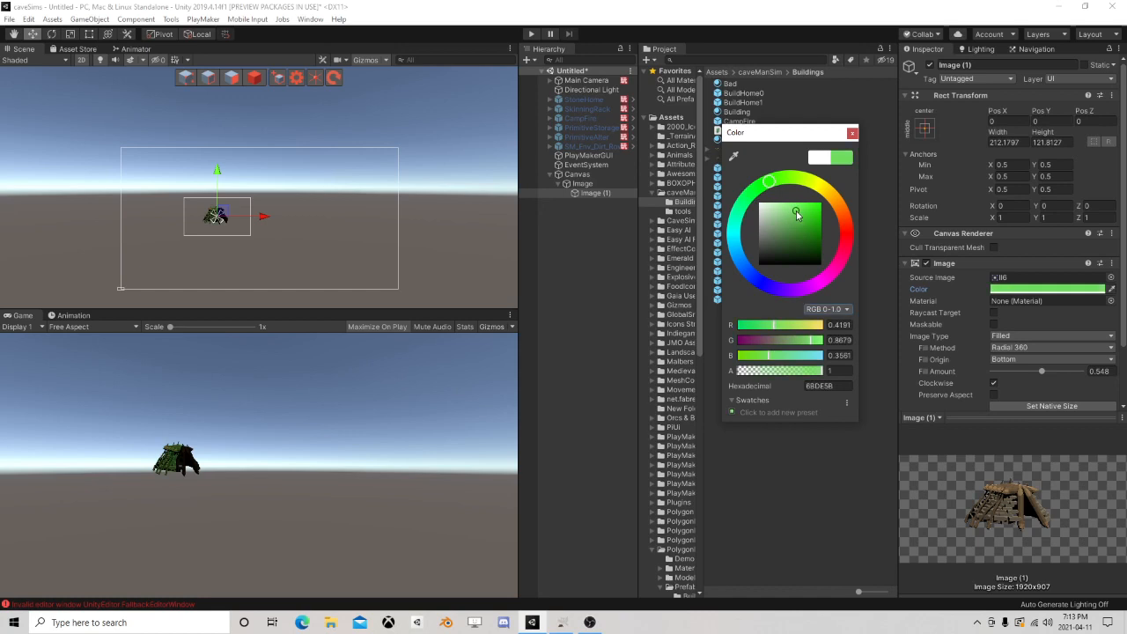
pyautogui.click(851, 133)
pyautogui.moveTo(1043, 370); pyautogui.dragTo(1018, 374)
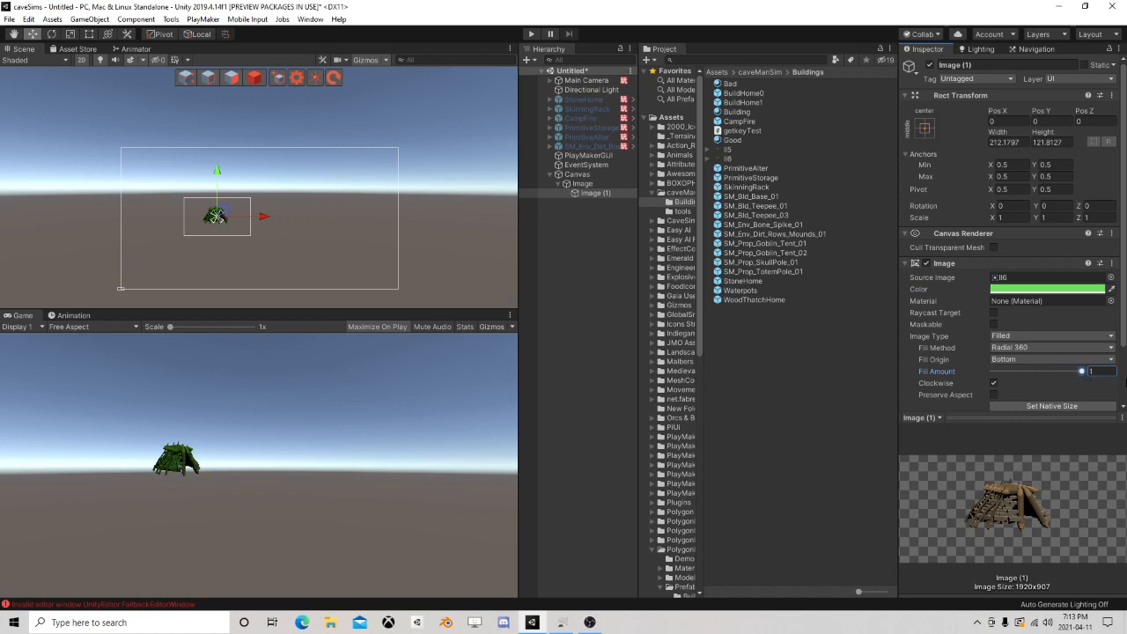
pyautogui.moveTo(1125, 382); pyautogui.dragTo(974, 384)
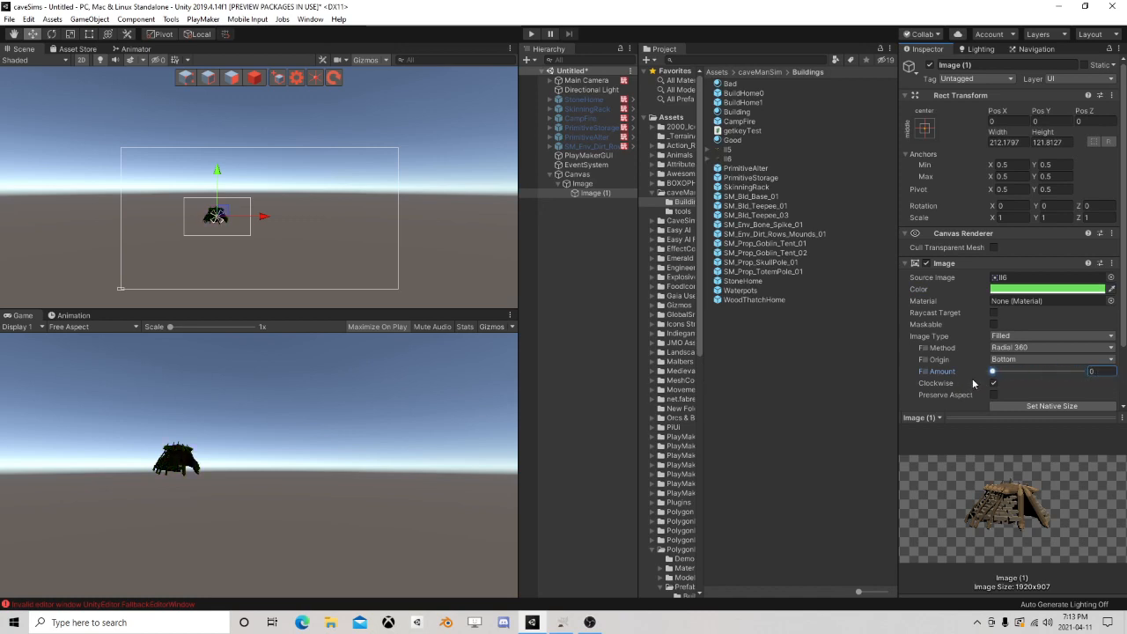
# Delete the Canvas together with both images from the scene.
pyautogui.click(596, 193)
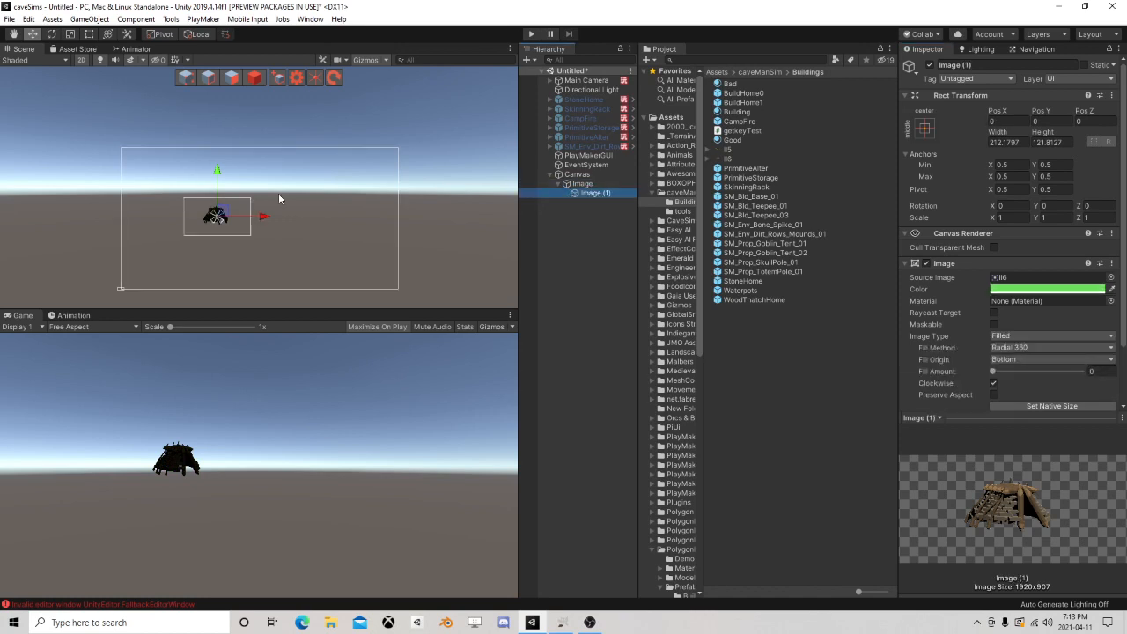
pyautogui.click(579, 174)
pyautogui.press('Delete')
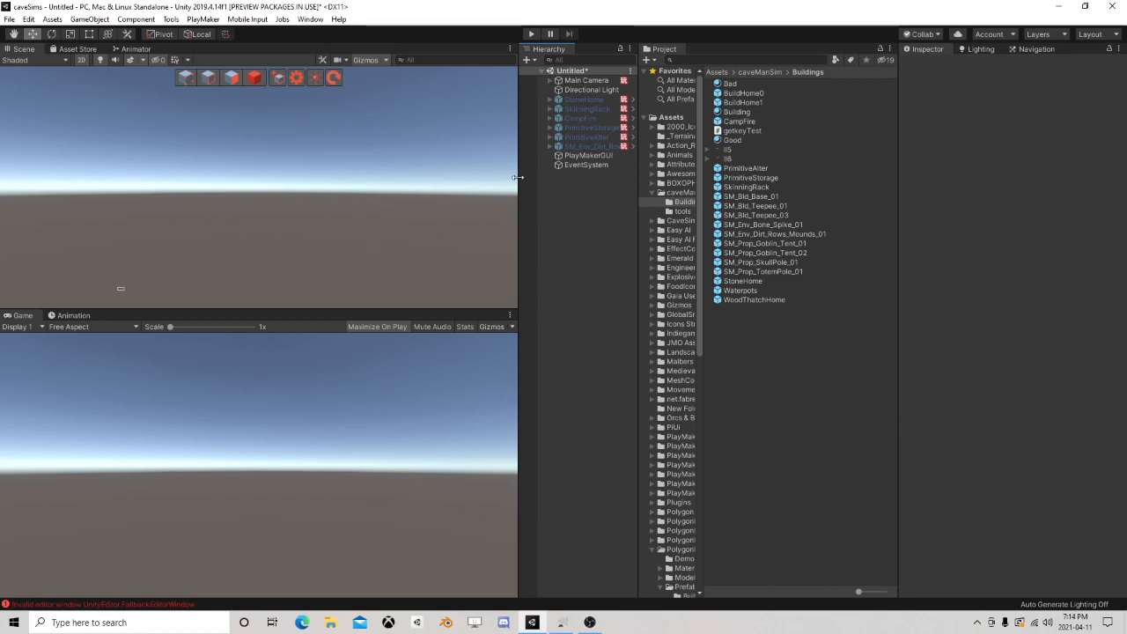
# Review the Main Camera's PlayMaker FSM, examining the actions of States 2, 3, 5 and 6, and close the editor.
pyautogui.click(573, 81)
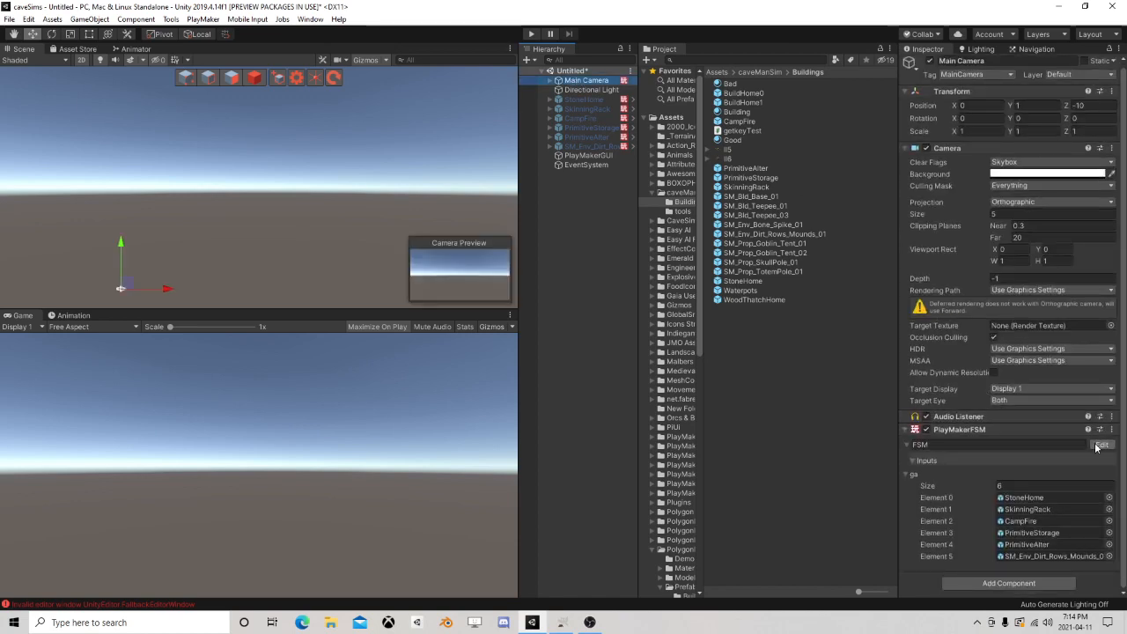
pyautogui.click(1102, 449)
pyautogui.scroll(-1, 379, 231)
pyautogui.moveTo(319, 218); pyautogui.dragTo(284, 164, button='middle')
pyautogui.scroll(1, 284, 164)
pyautogui.click(285, 164)
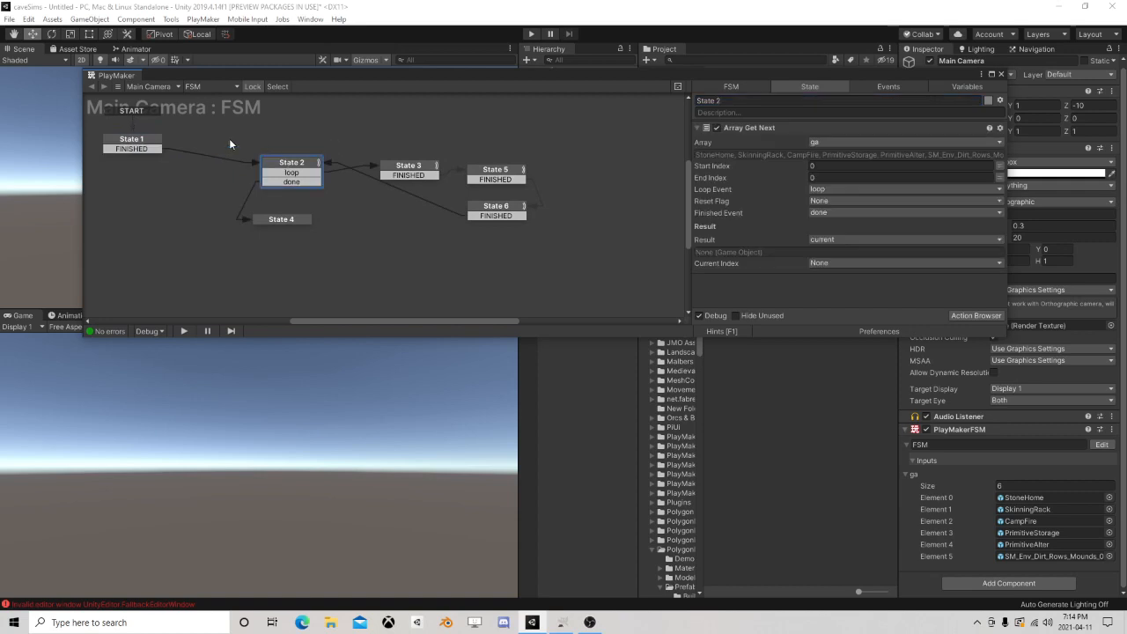
pyautogui.click(414, 168)
pyautogui.click(495, 170)
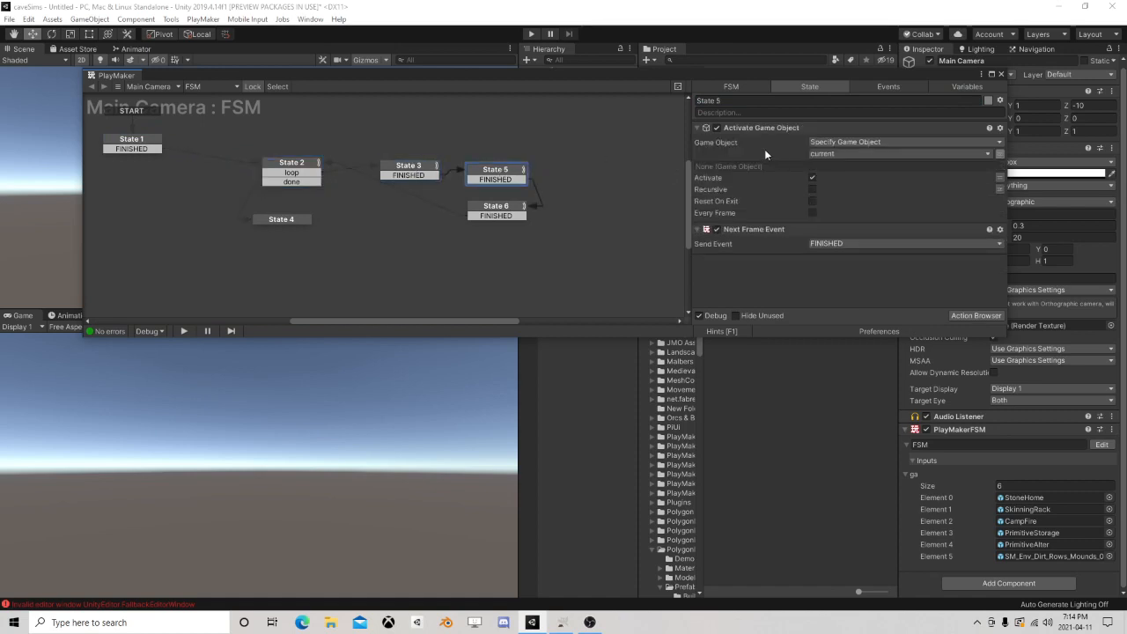
pyautogui.click(500, 206)
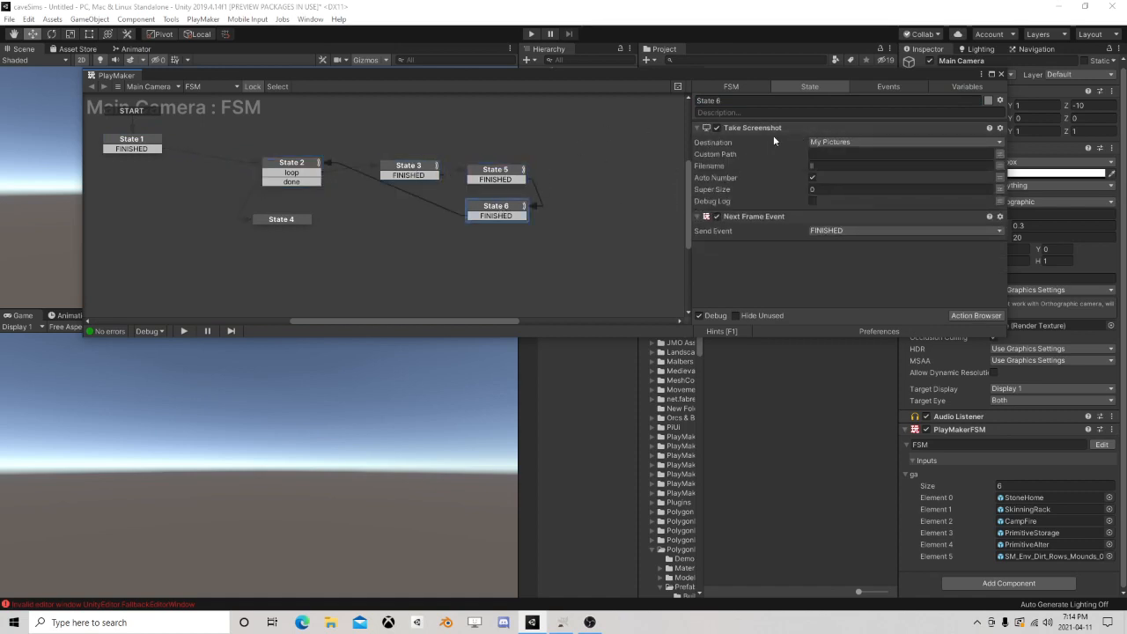
pyautogui.click(299, 164)
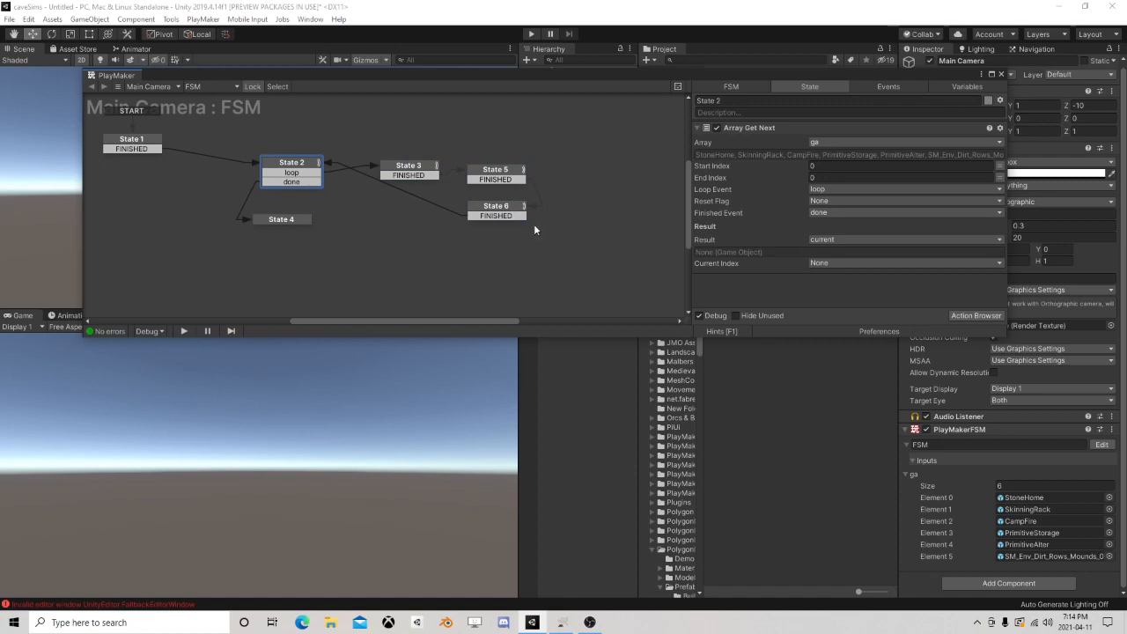
pyautogui.click(1002, 74)
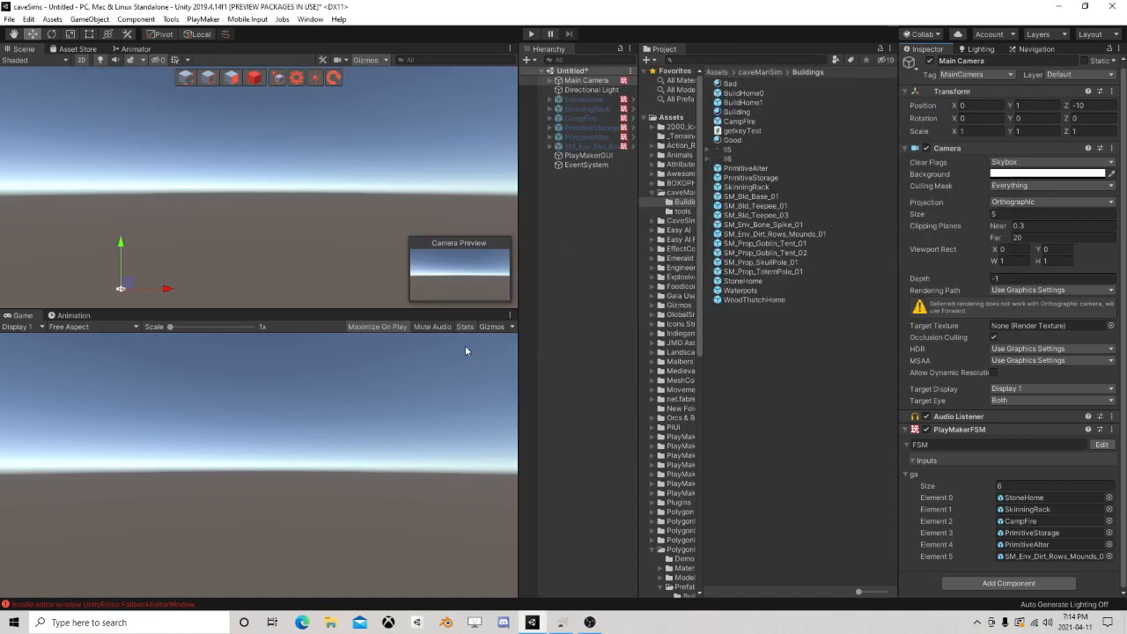
pyautogui.moveTo(592, 623)
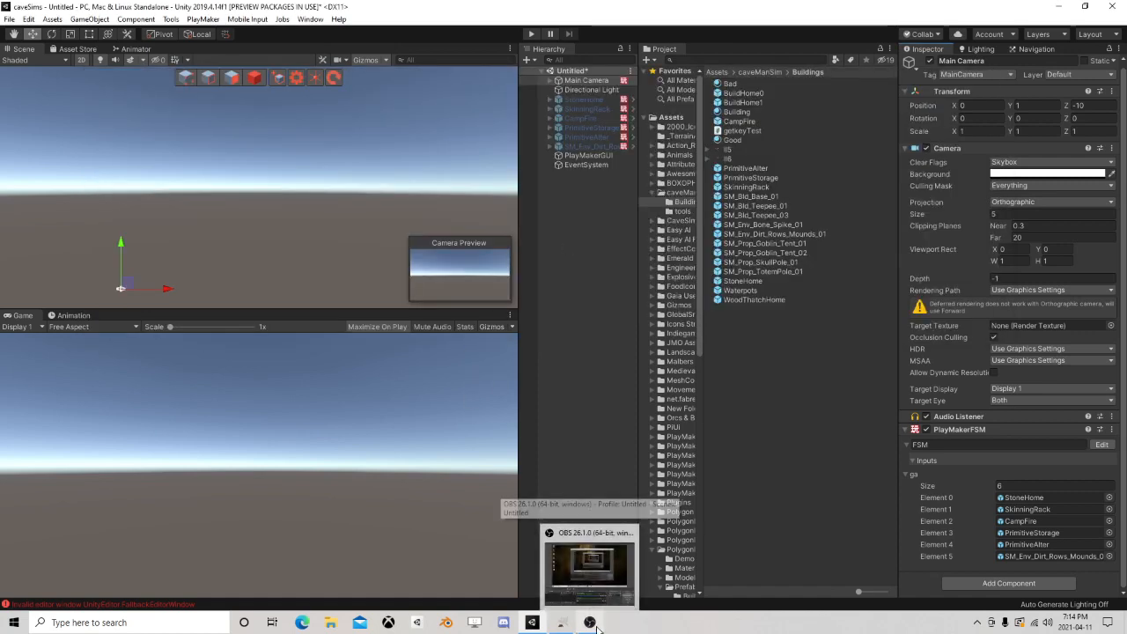
pyautogui.click(591, 623)
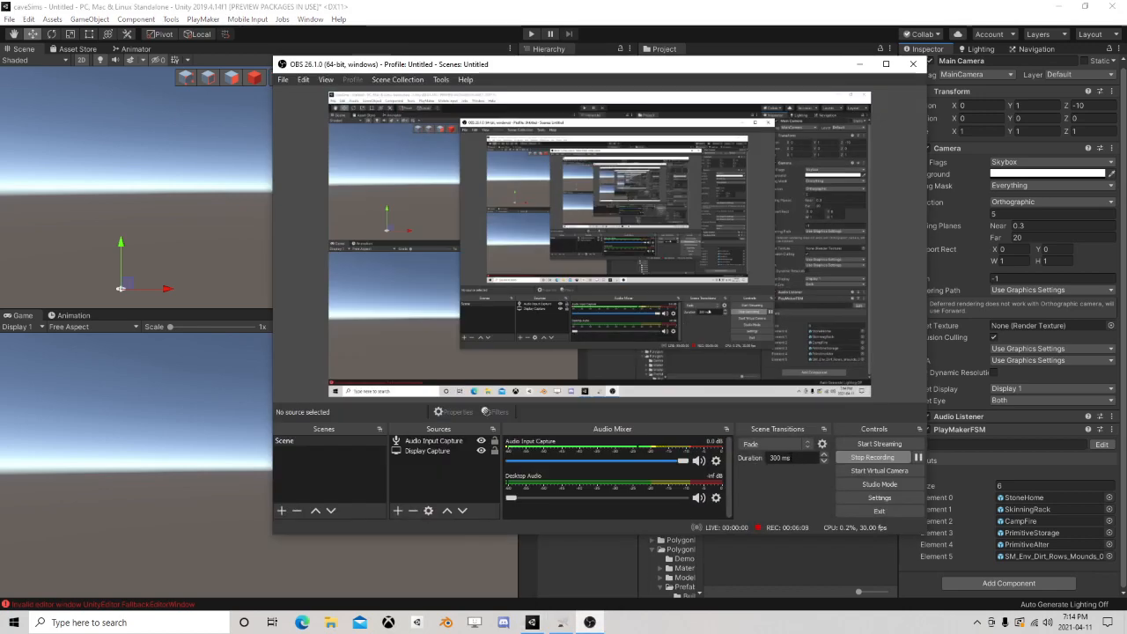